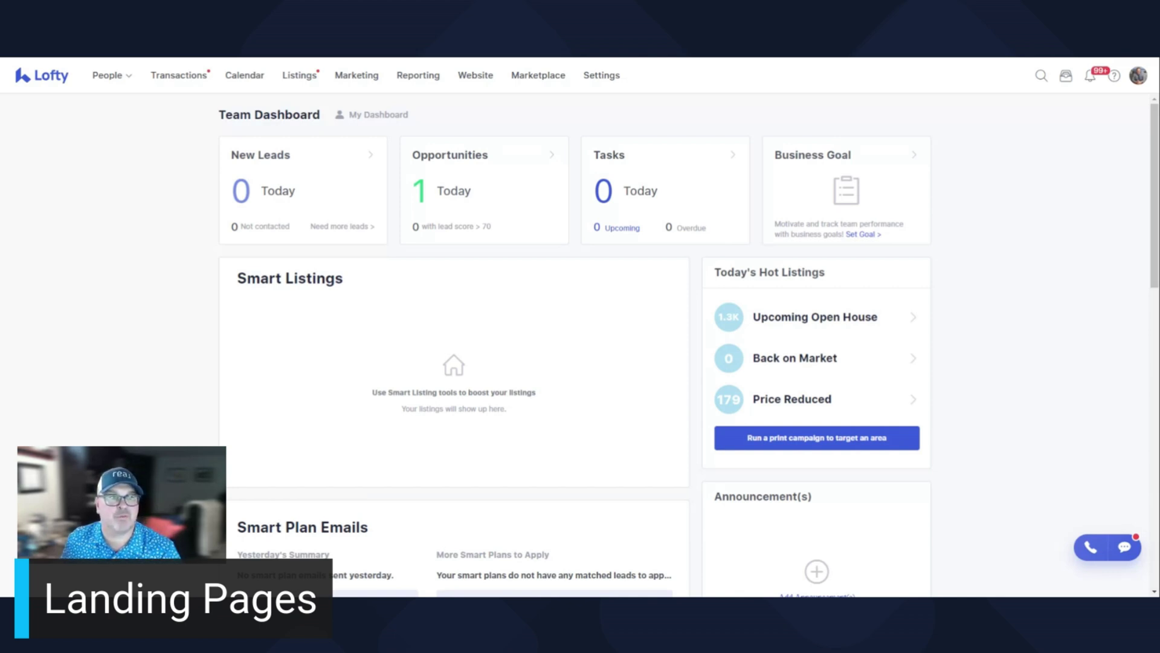
Step: Go to Marketing and open the Landing Pages list showing the existing 'test house' page
click(372, 82)
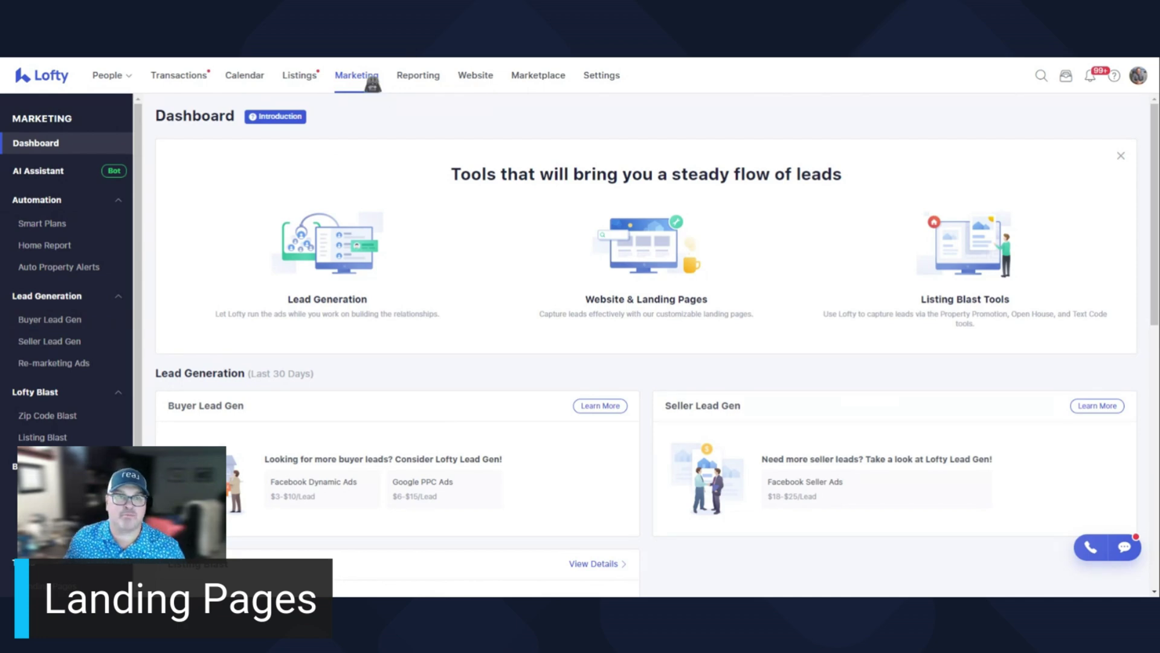
scroll(46, 301, down, 3)
scroll(55, 350, down, 1)
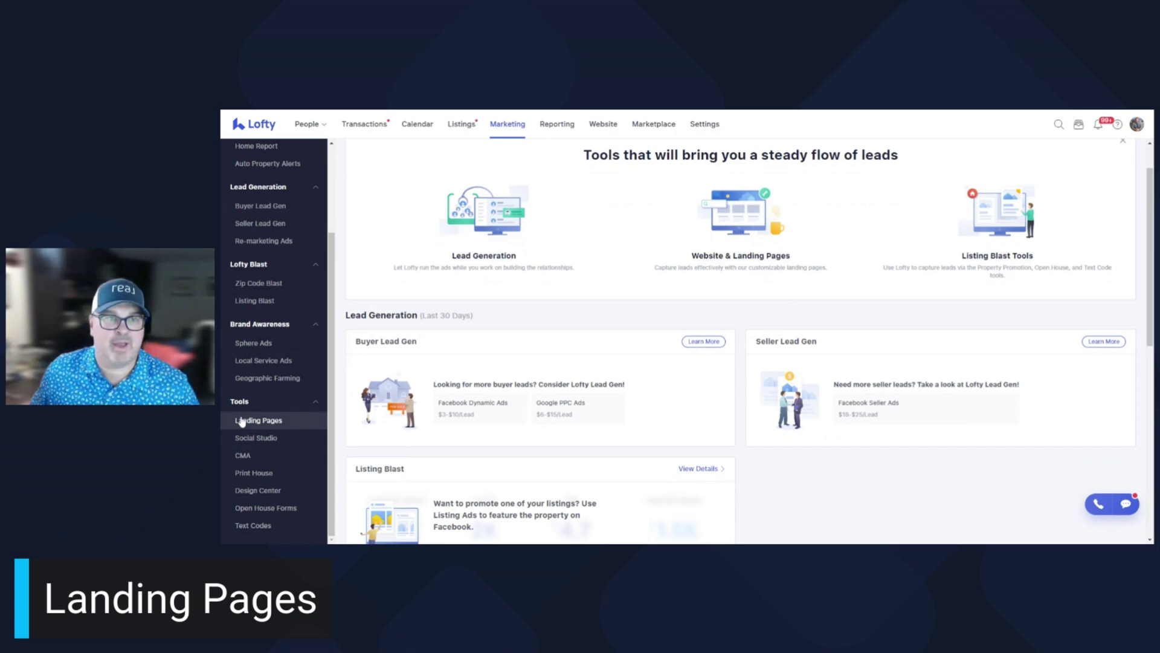
click(291, 422)
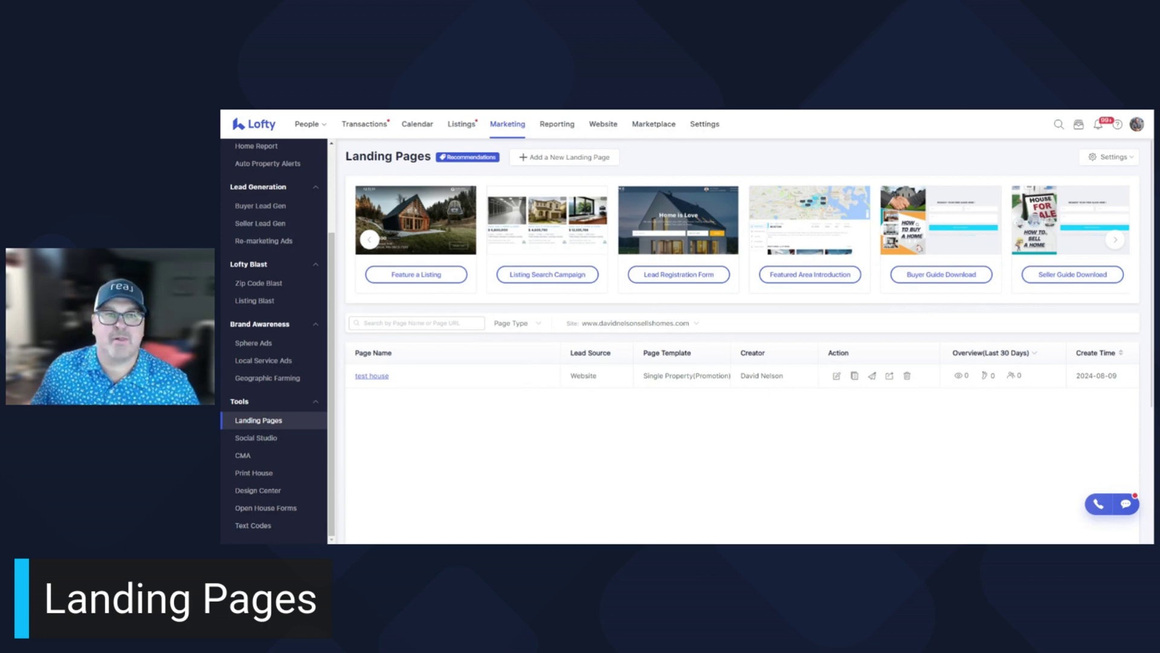
Step: Start a new landing page and browse the template gallery
click(570, 160)
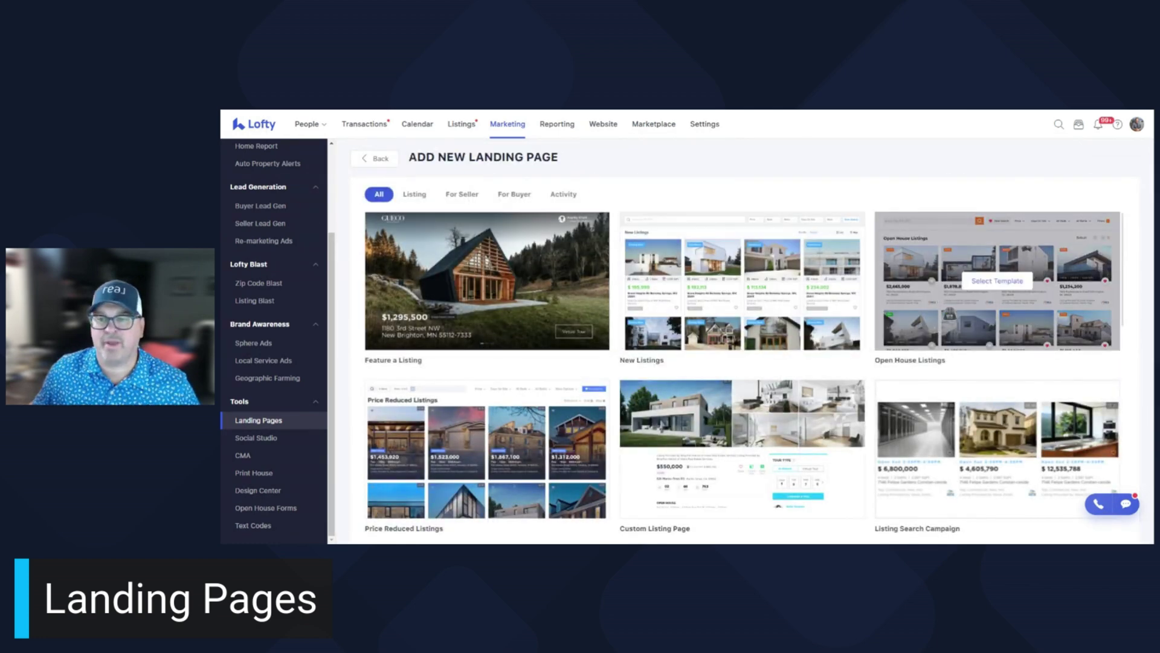
scroll(573, 482, down, 10)
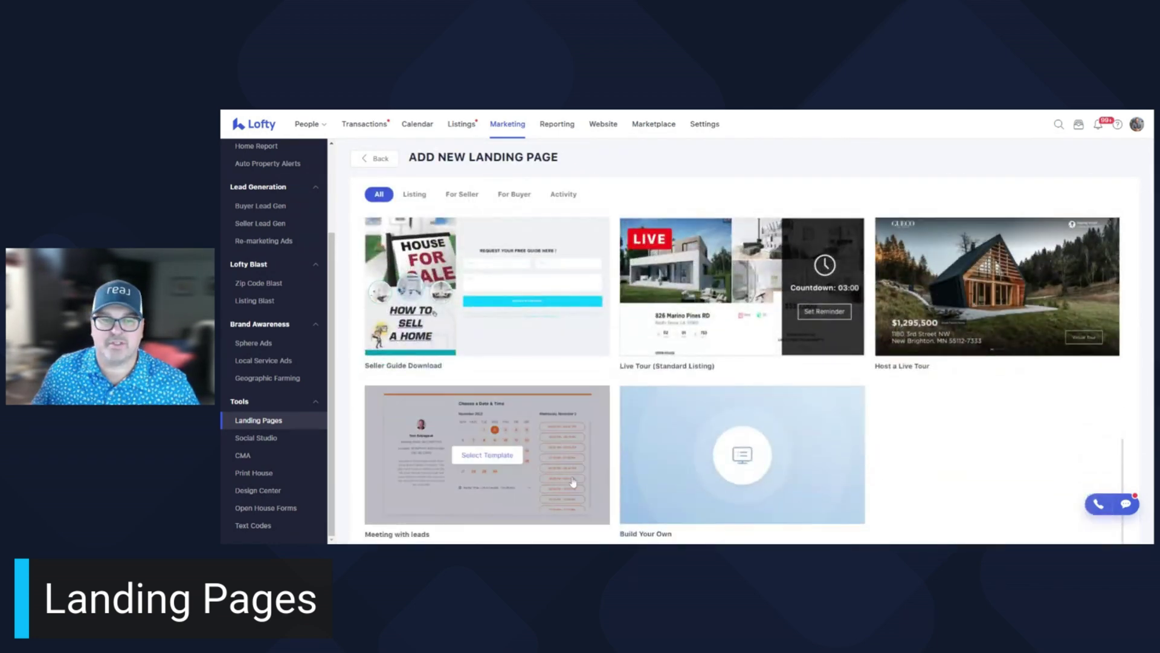
scroll(573, 481, up, 10)
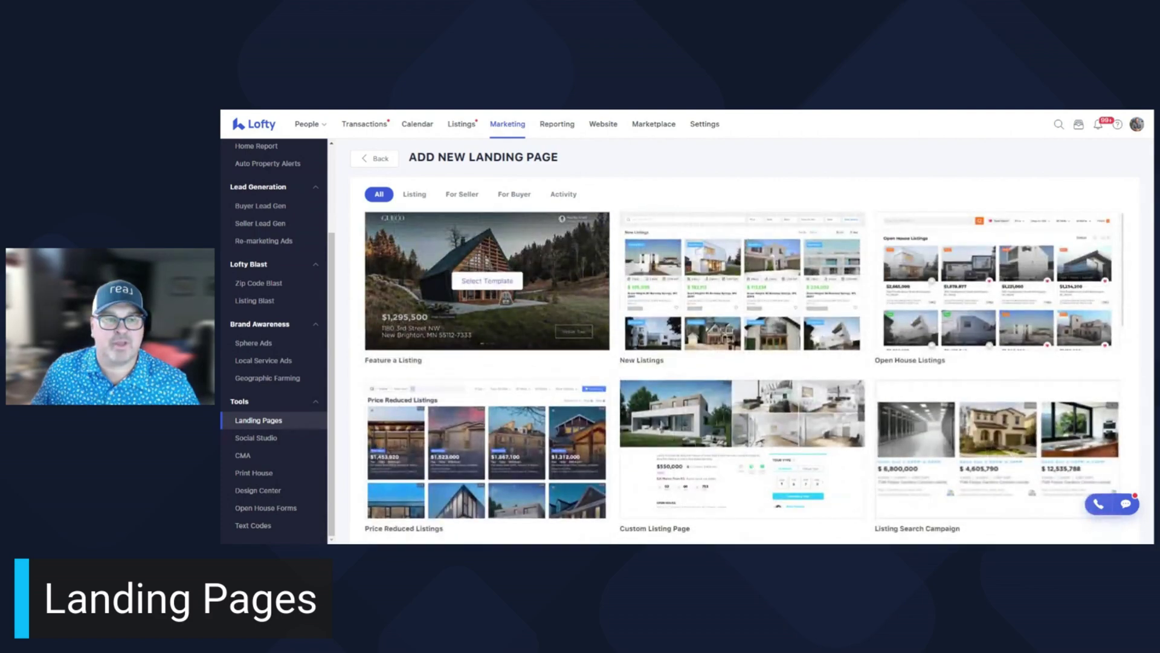
scroll(495, 290, down, 3)
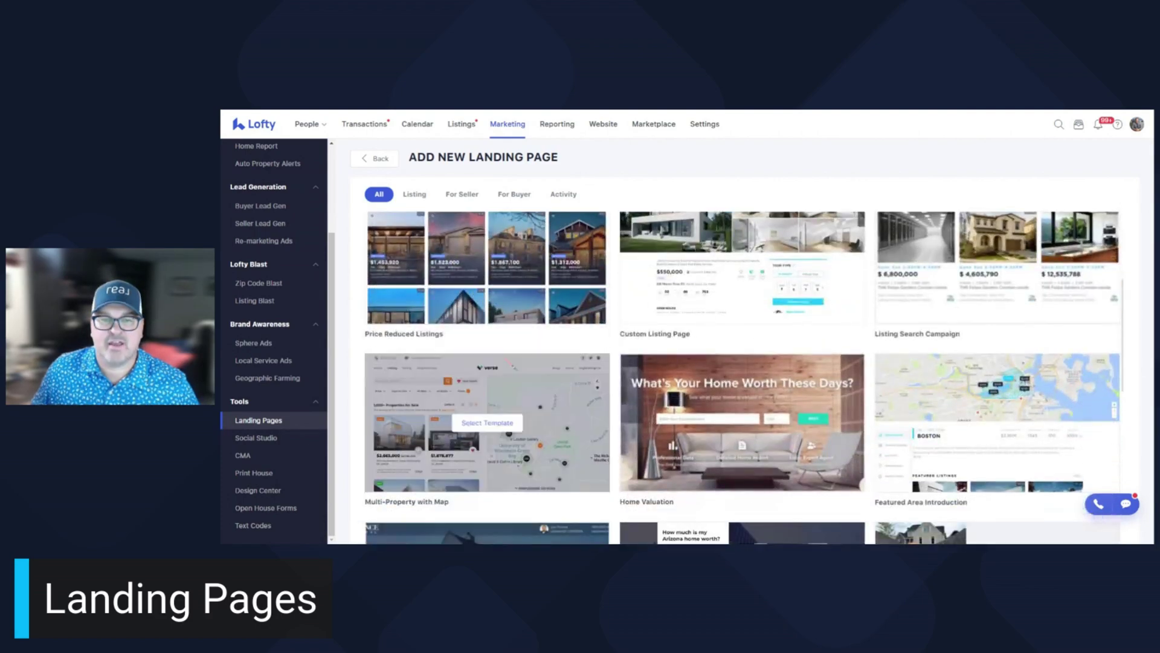
scroll(752, 397, down, 2)
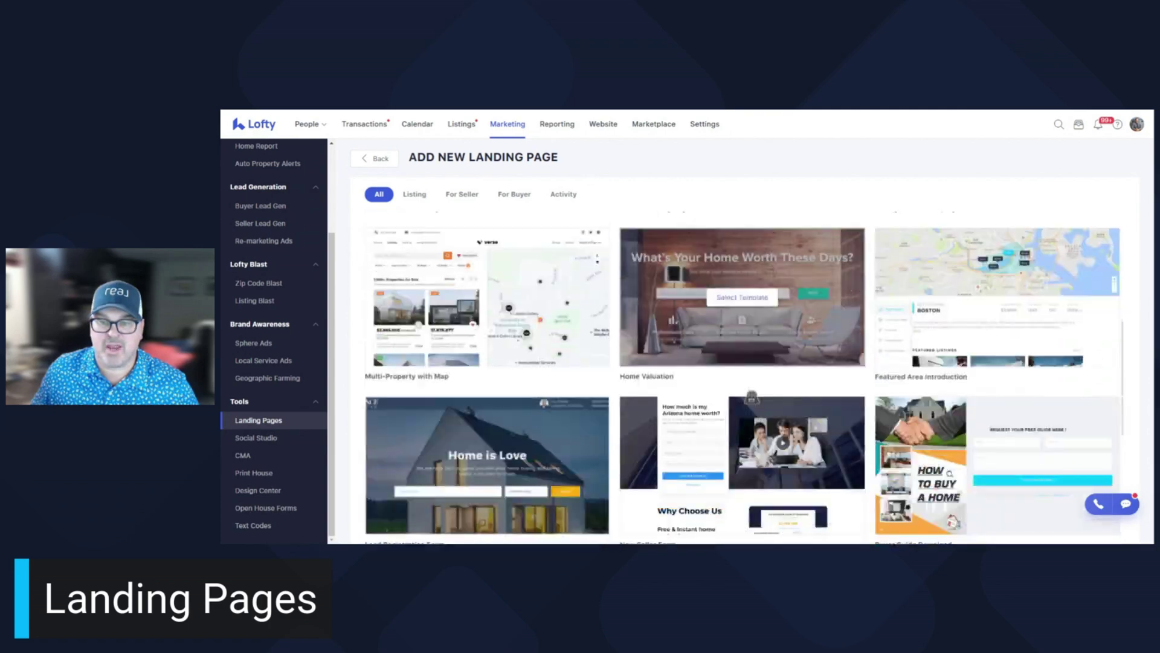
scroll(751, 397, down, 3)
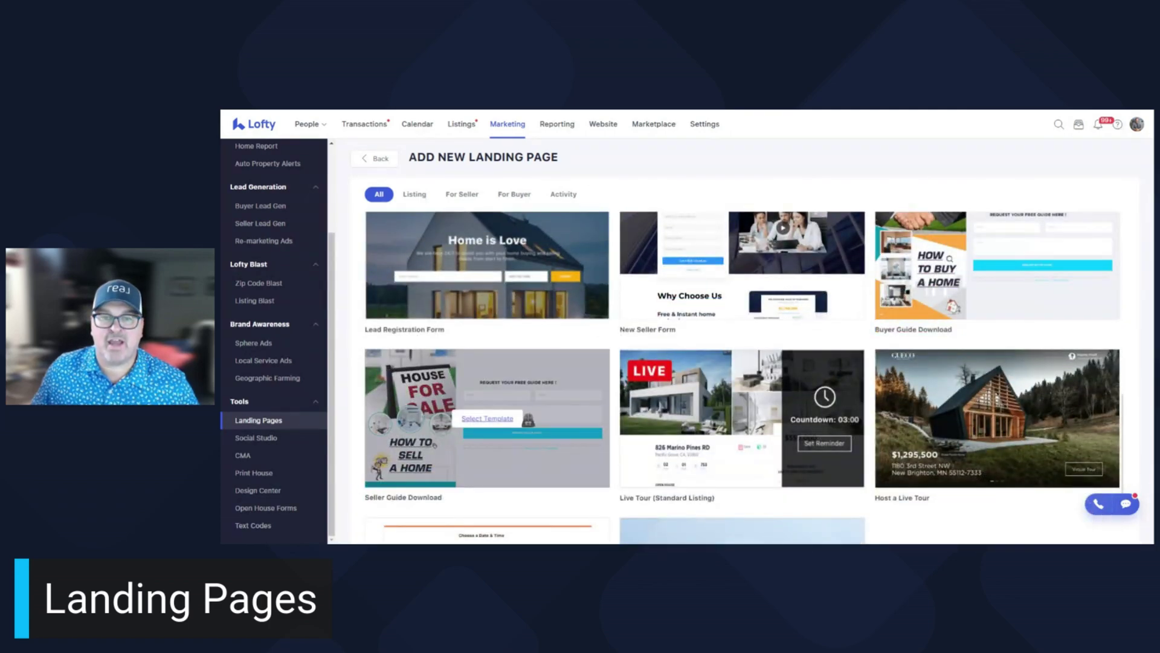
scroll(816, 383, down, 2)
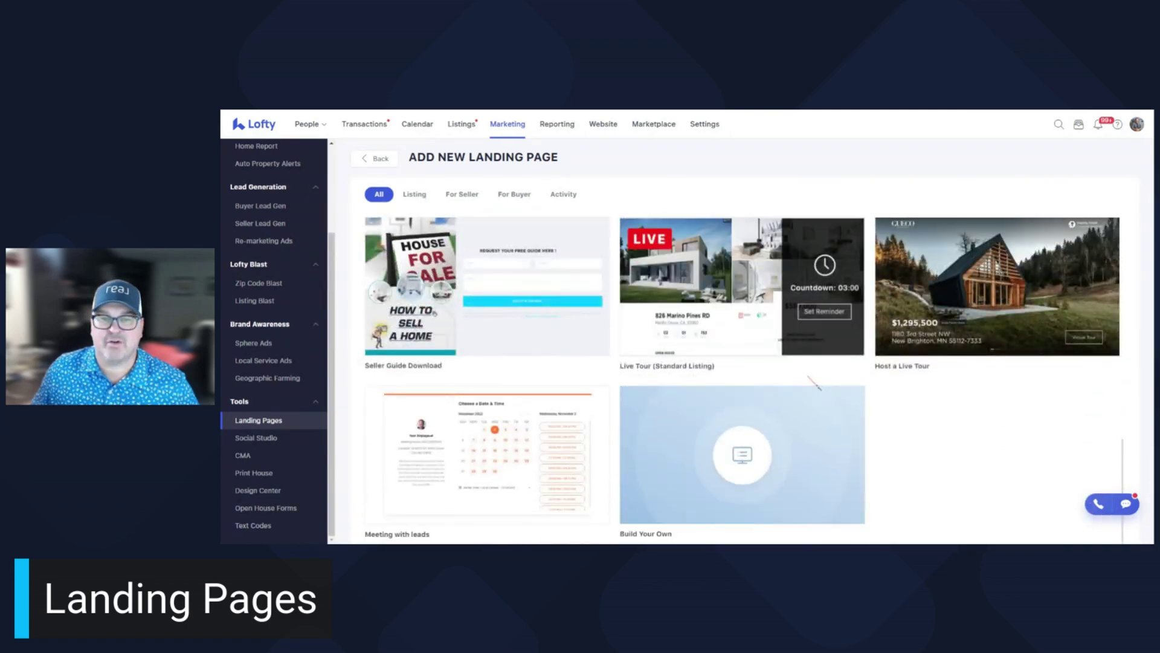
scroll(816, 383, up, 1)
scroll(743, 459, down, 1)
mouse_move(510, 454)
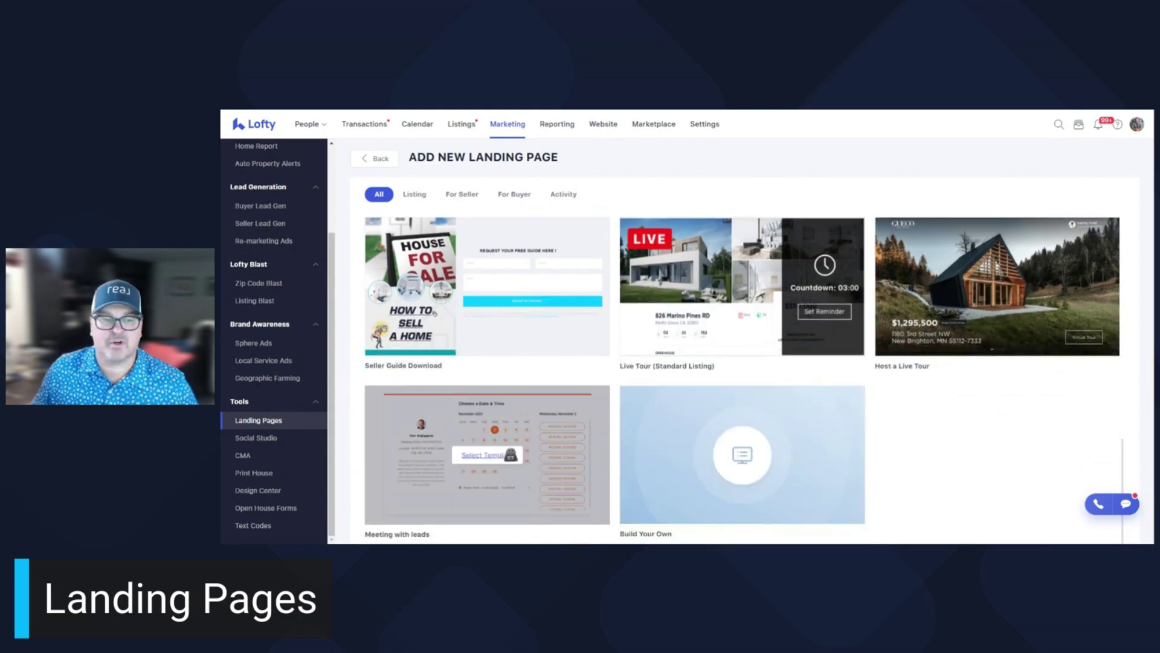
scroll(535, 455, up, 3)
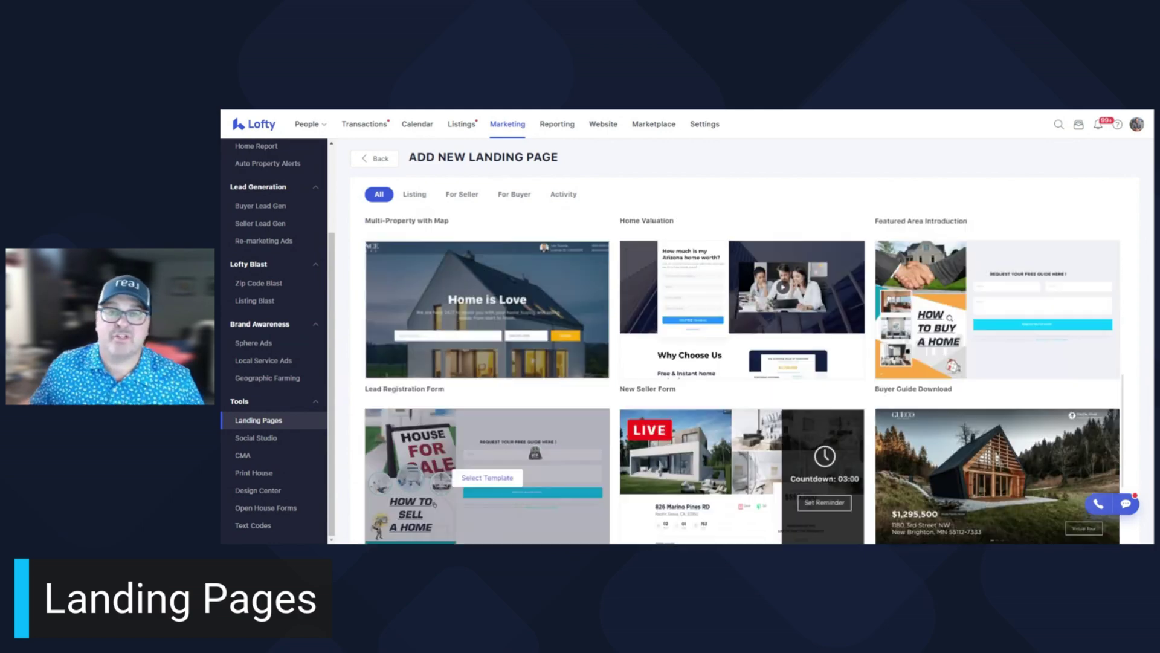
scroll(434, 503, down, 8)
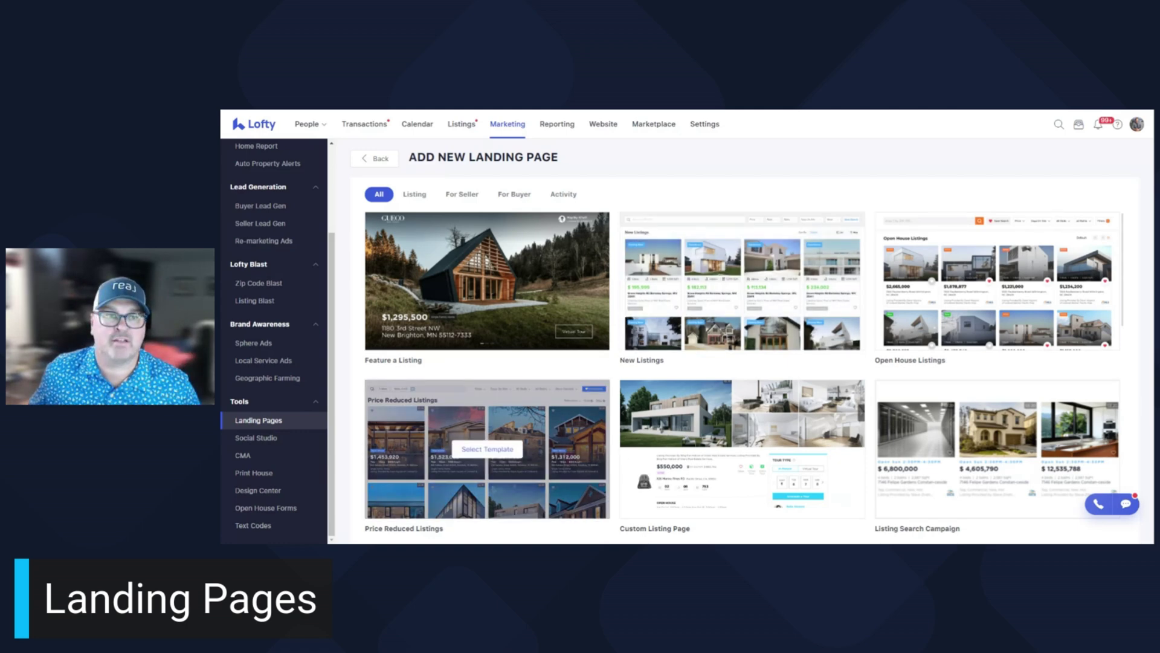
Step: Pick the Feature a Listing template
mouse_move(625, 346)
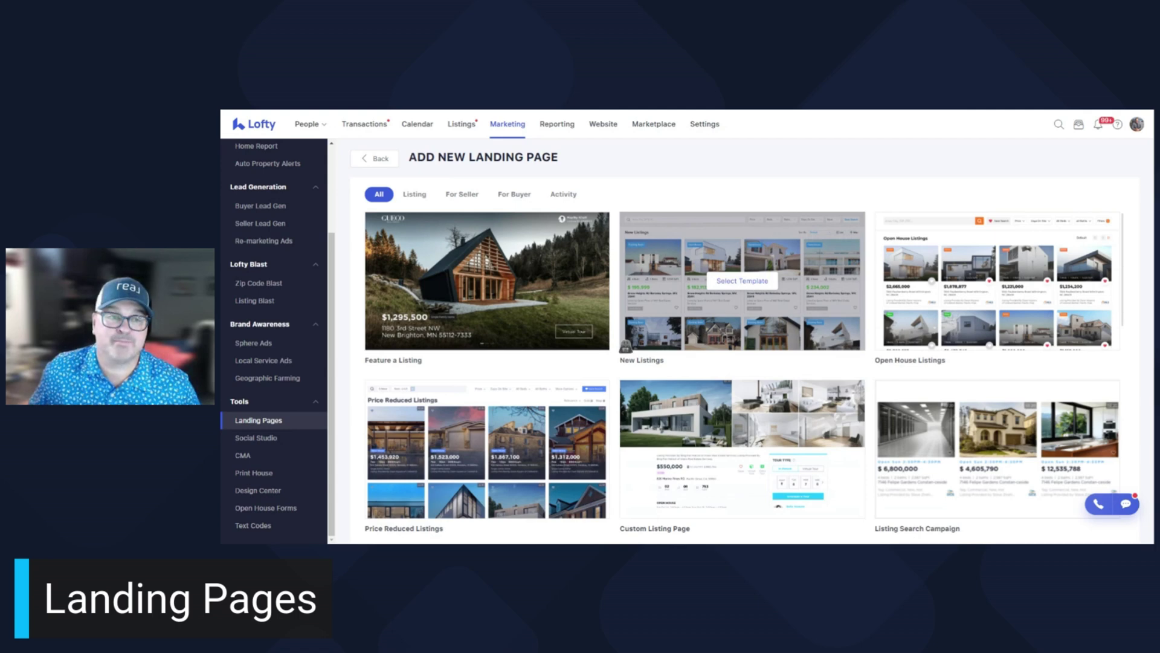
mouse_move(499, 310)
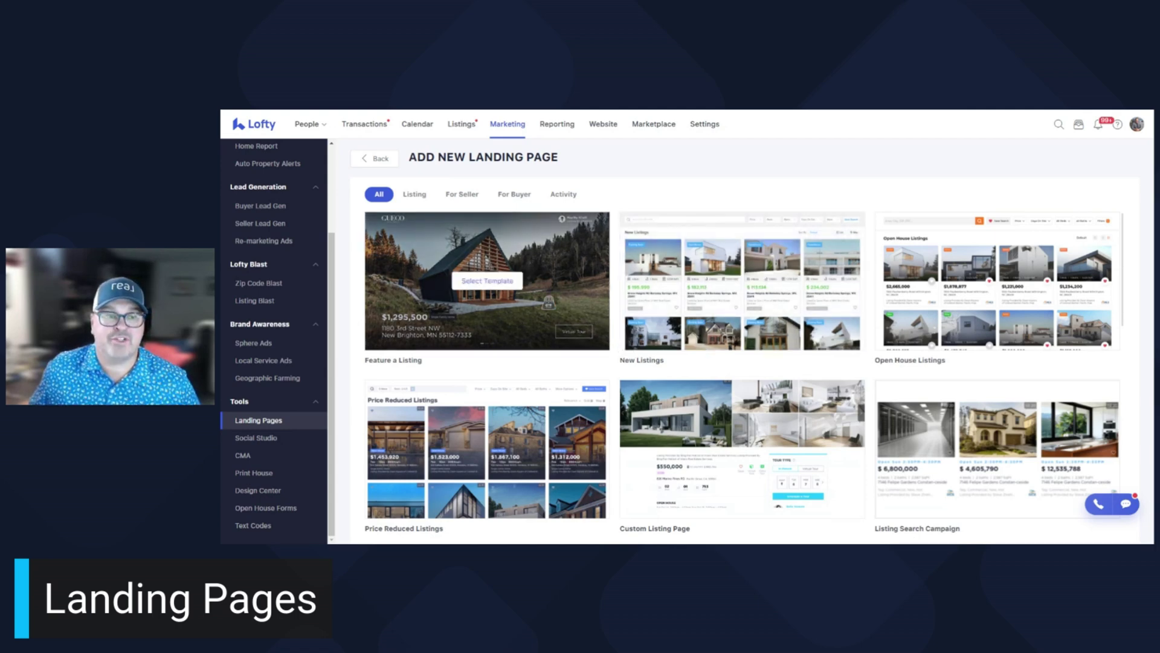
click(487, 281)
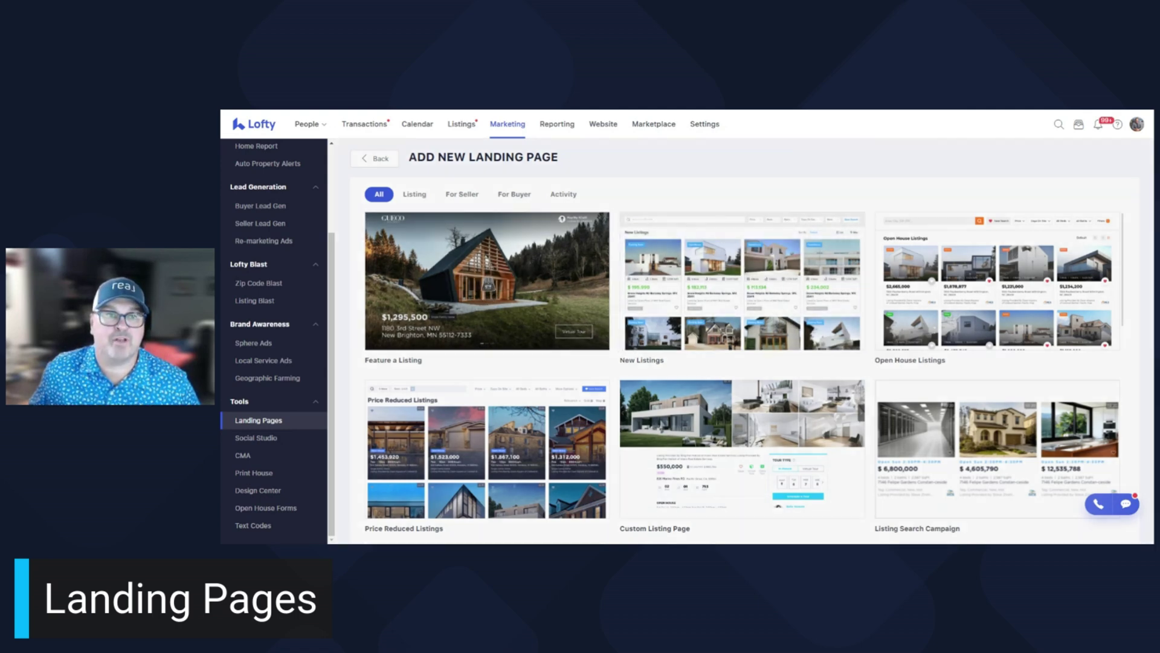
Step: Confirm the Feature a Listing template and name the page 'fake home' (URL /fake-home)
click(568, 306)
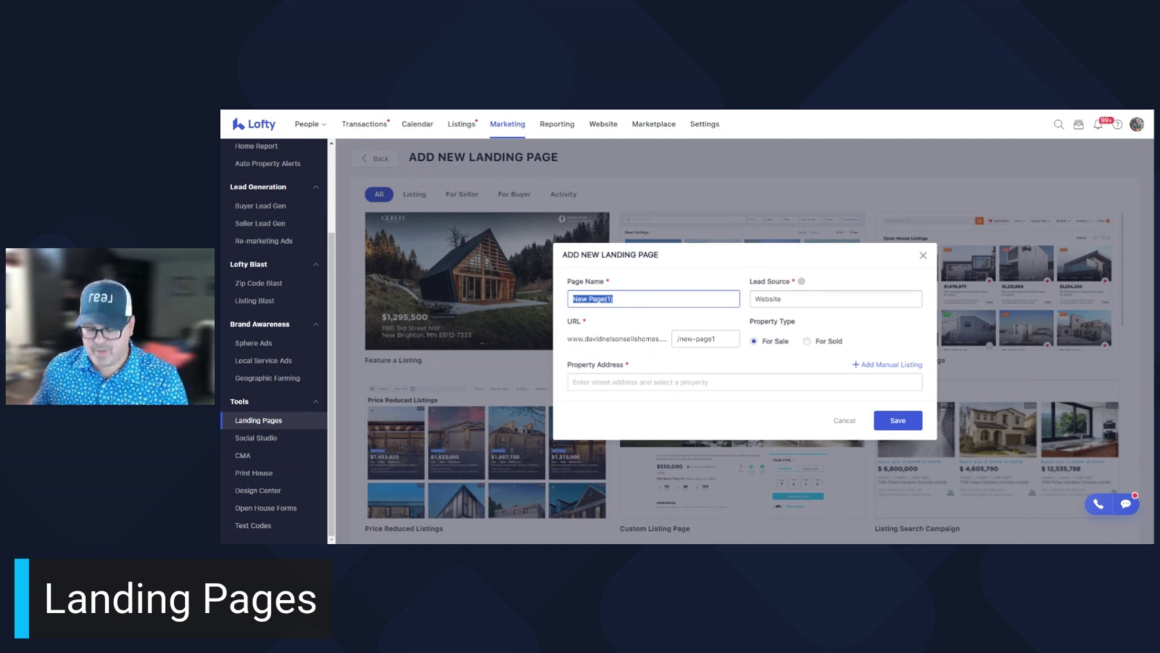
text(fake home)
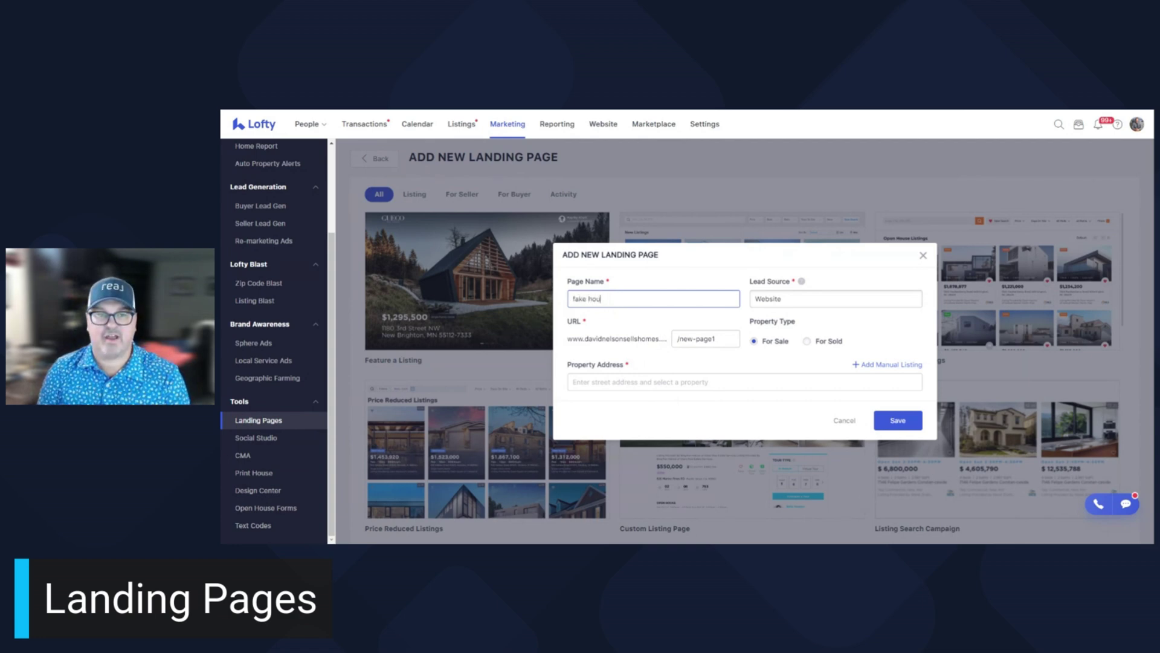
click(675, 326)
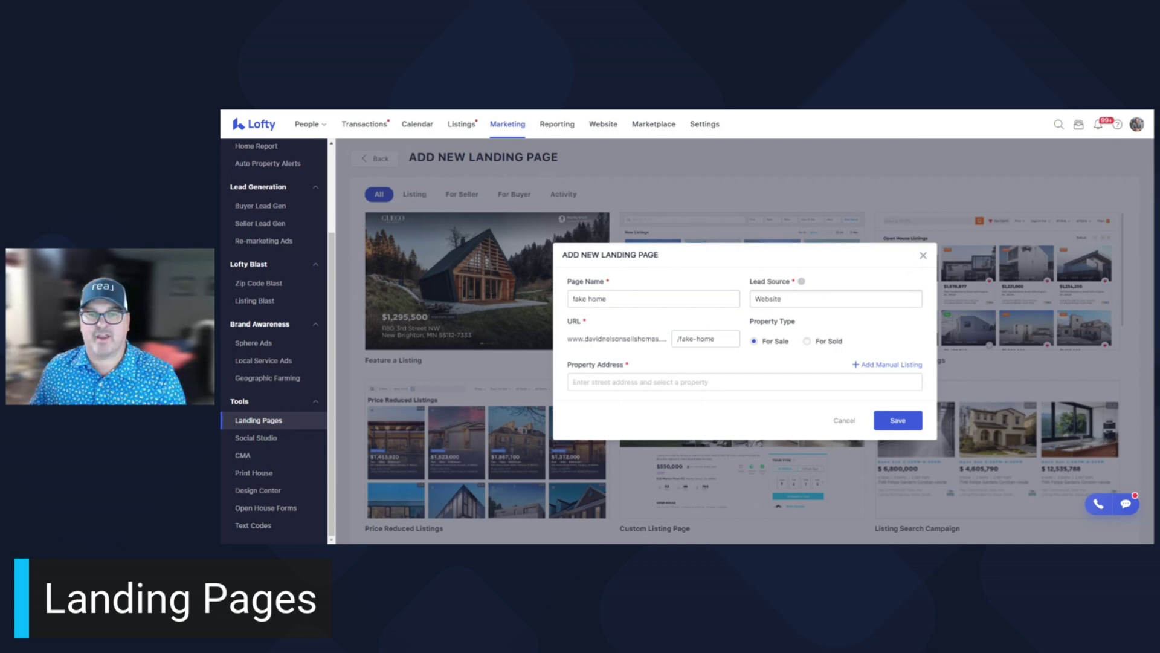
drag(608, 299, 569, 300)
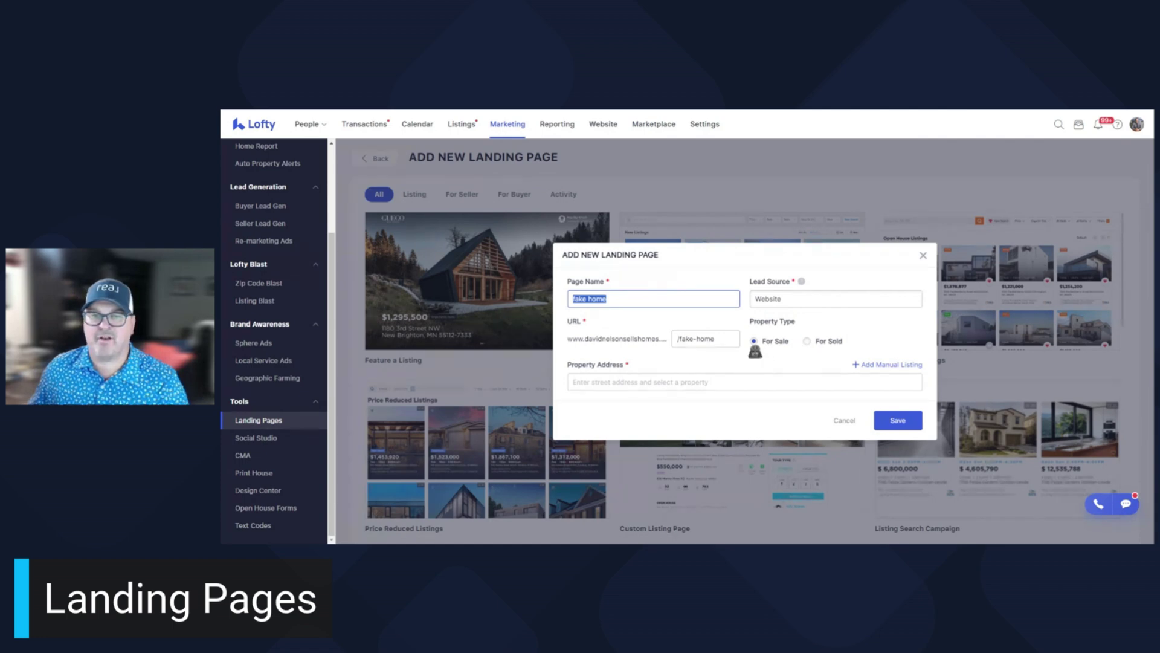
Step: Enter '35' as the property address, take the first Minneapolis suggestion, and save the page
click(755, 384)
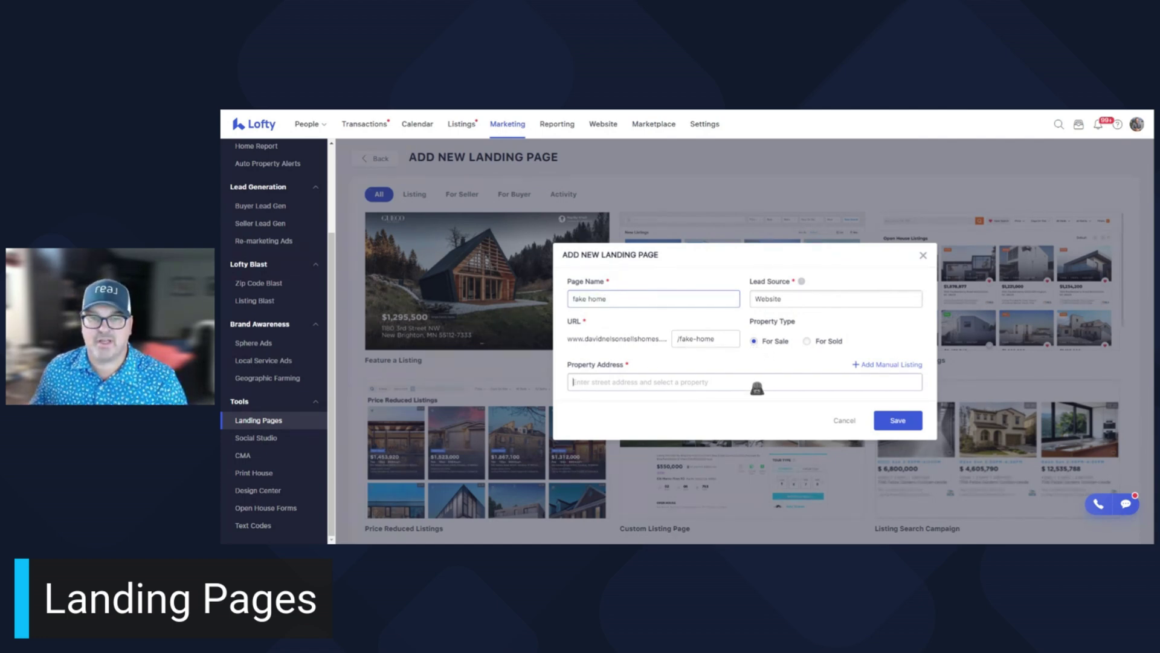
text(35)
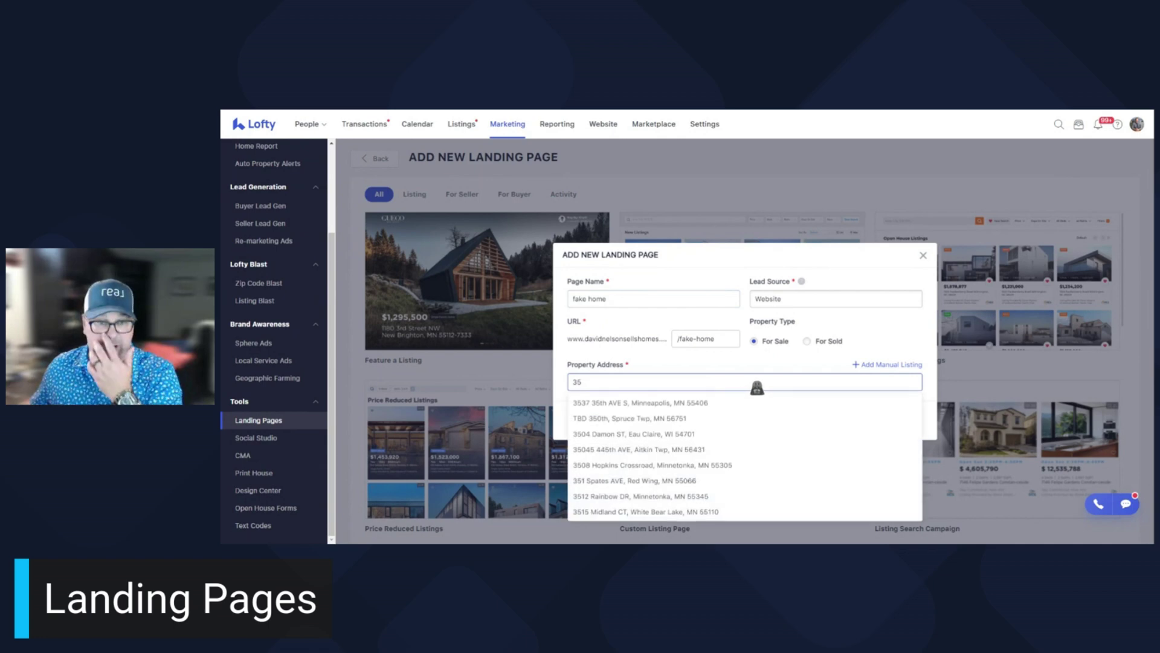
click(716, 403)
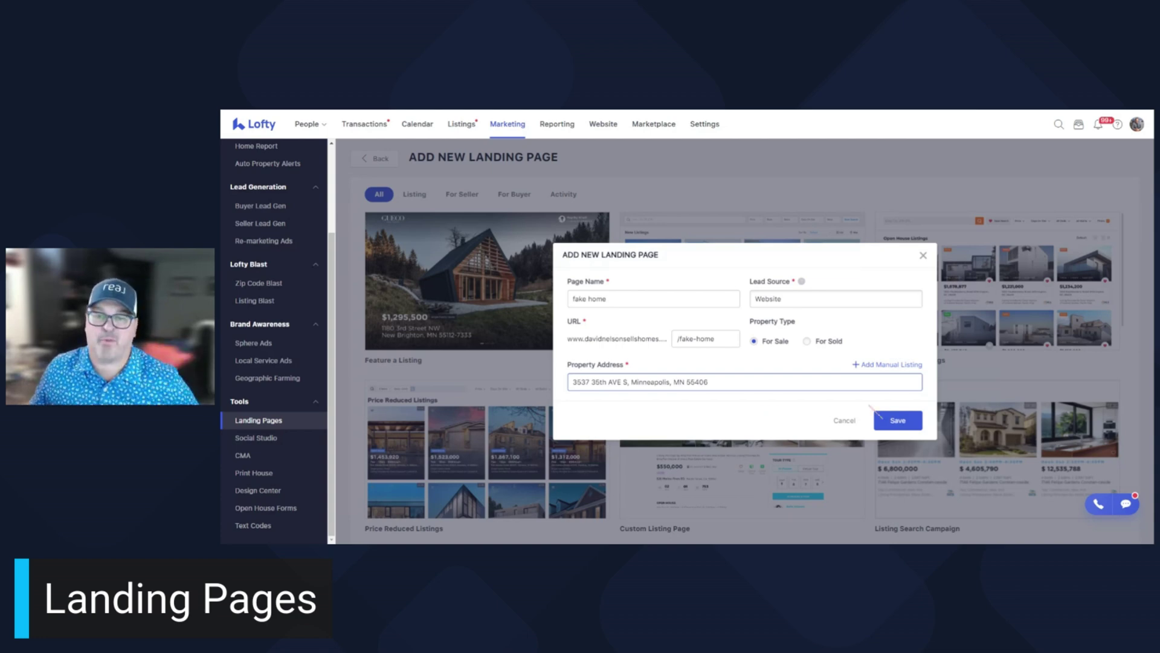
click(906, 421)
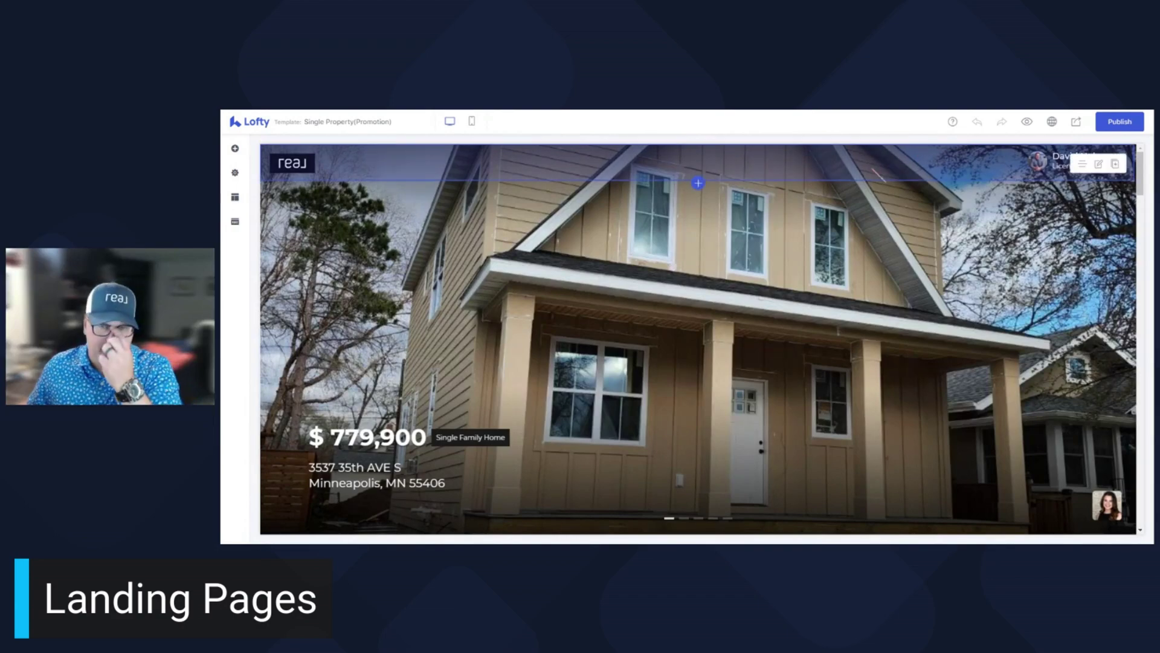
scroll(697, 339, down, 2)
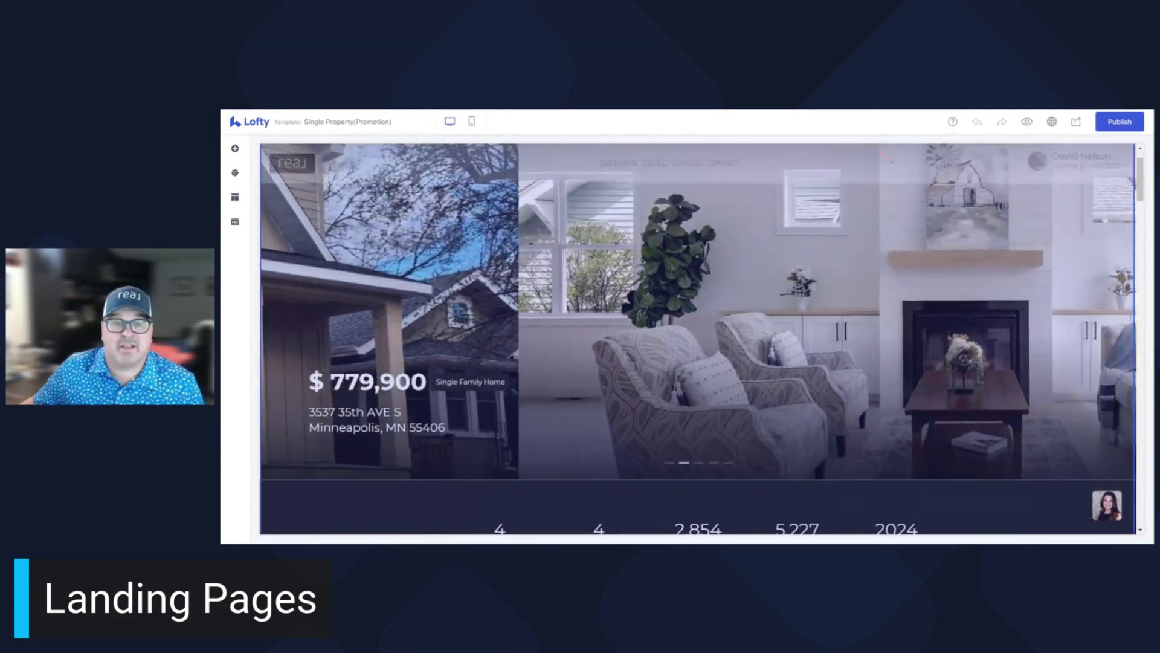
scroll(698, 338, up, 2)
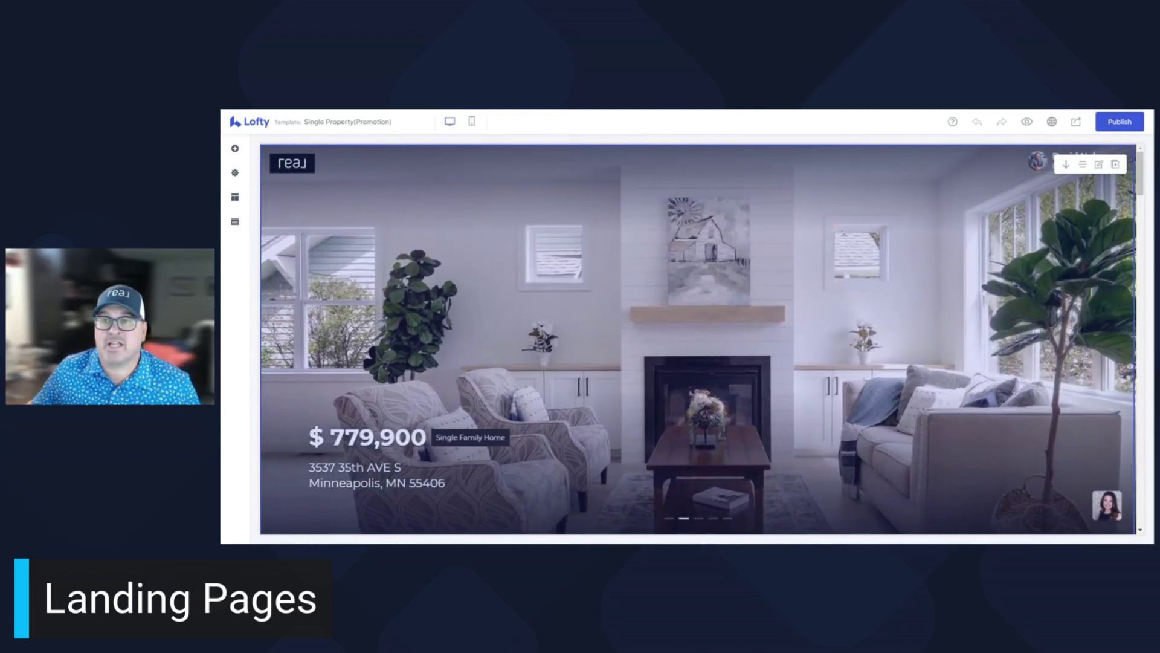
scroll(731, 295, down, 7)
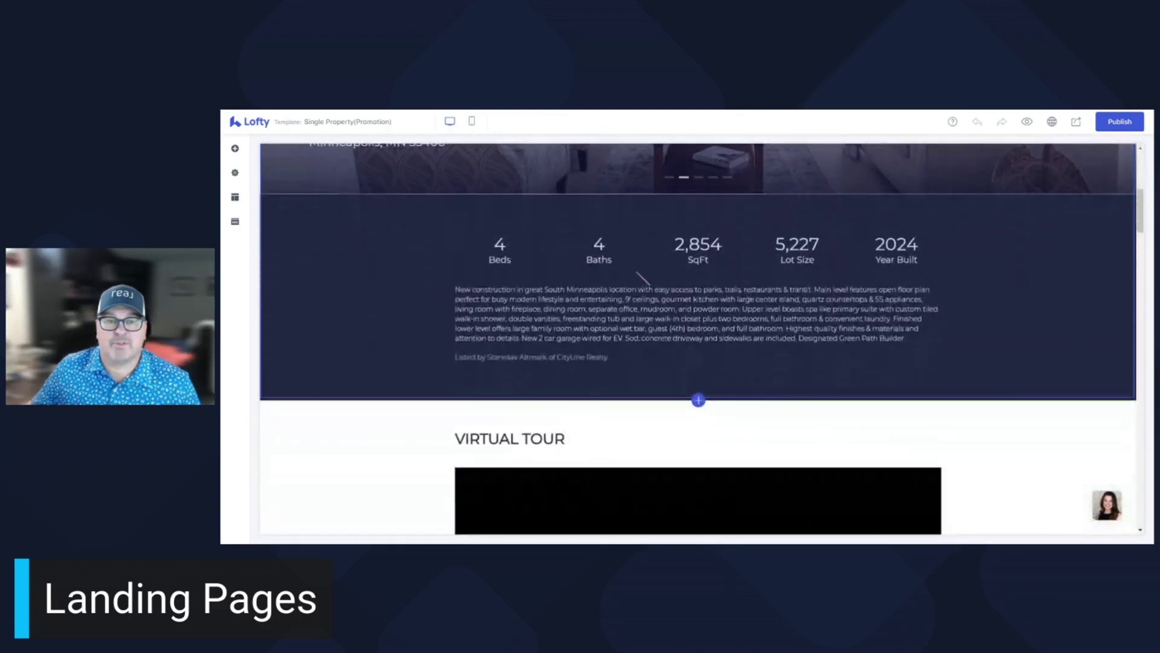
scroll(850, 278, down, 1)
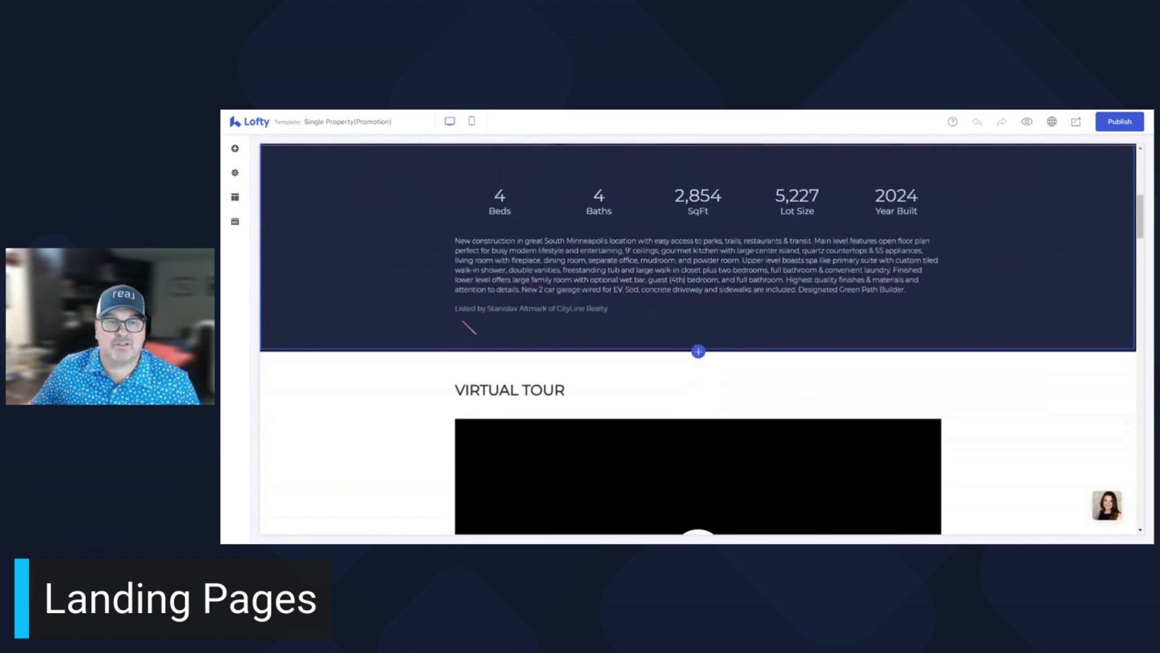
scroll(920, 247, down, 5)
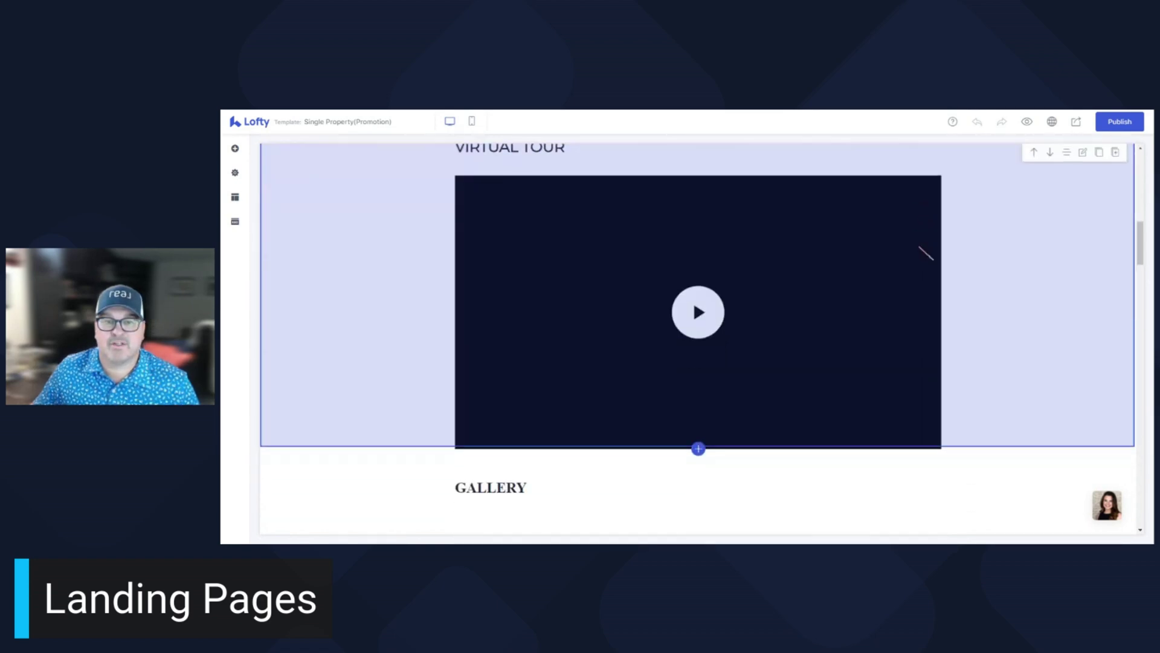
scroll(811, 287, down, 7)
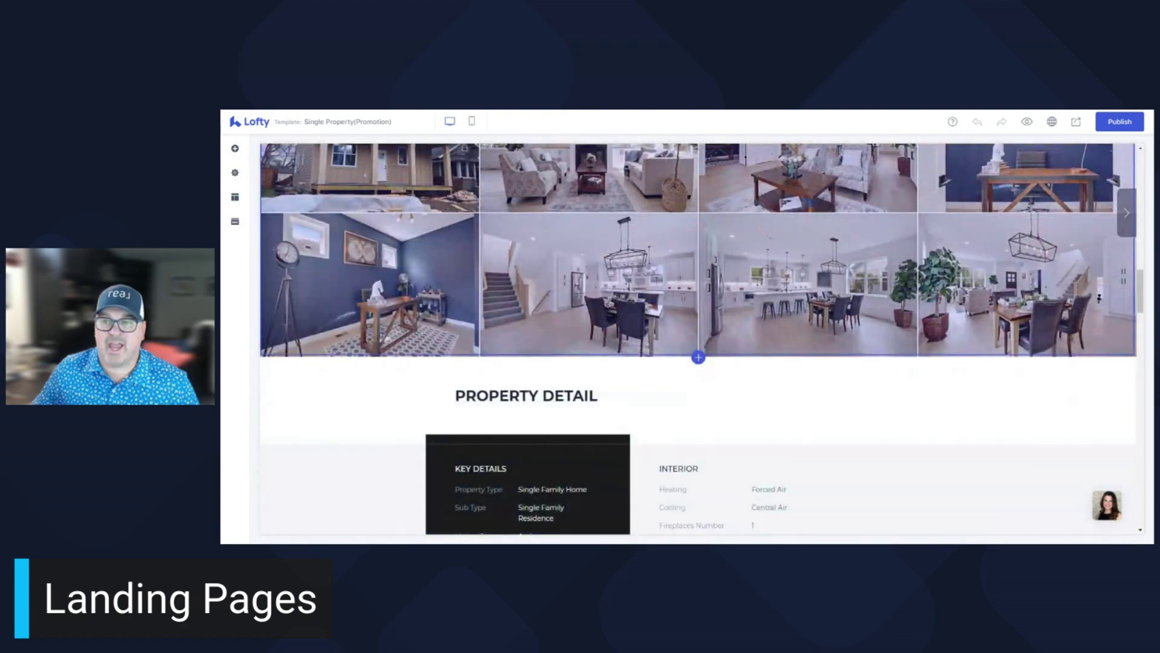
scroll(725, 362, down, 4)
scroll(767, 272, down, 3)
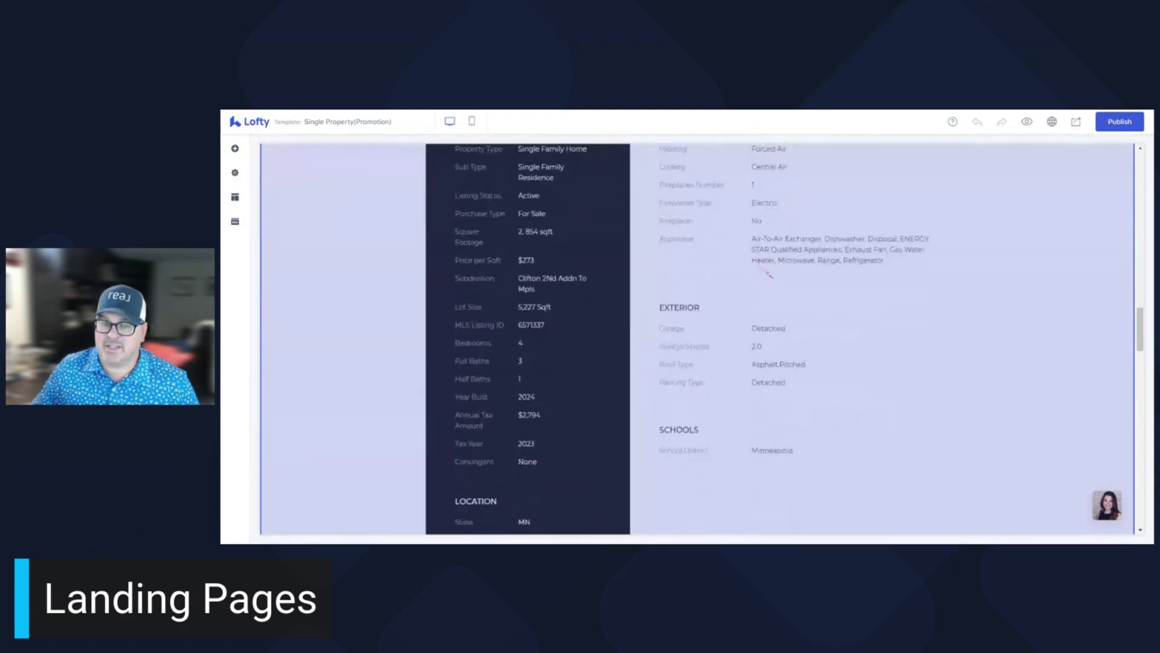
scroll(768, 273, down, 5)
scroll(766, 273, up, 9)
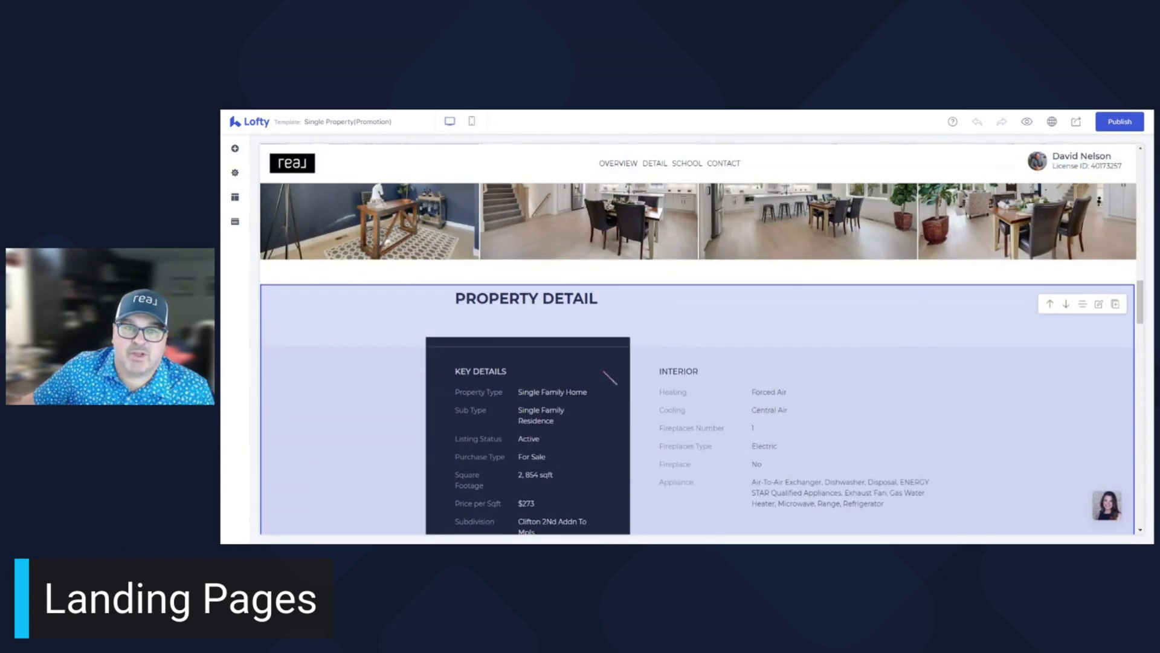
scroll(712, 451, down, 3)
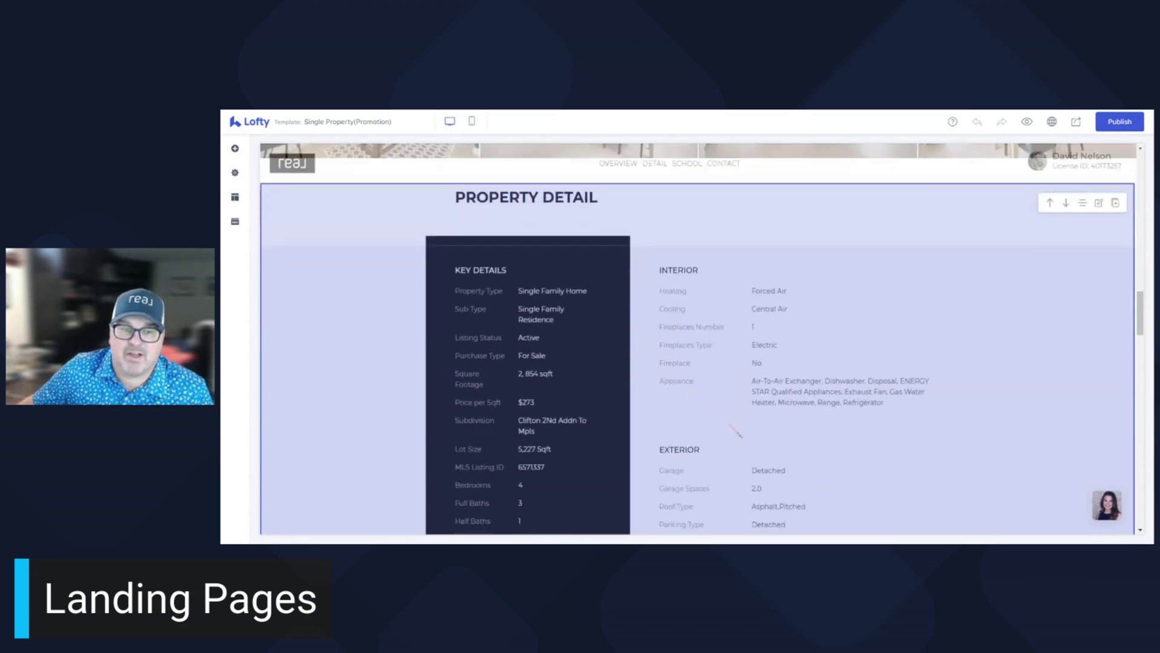
scroll(588, 394, down, 15)
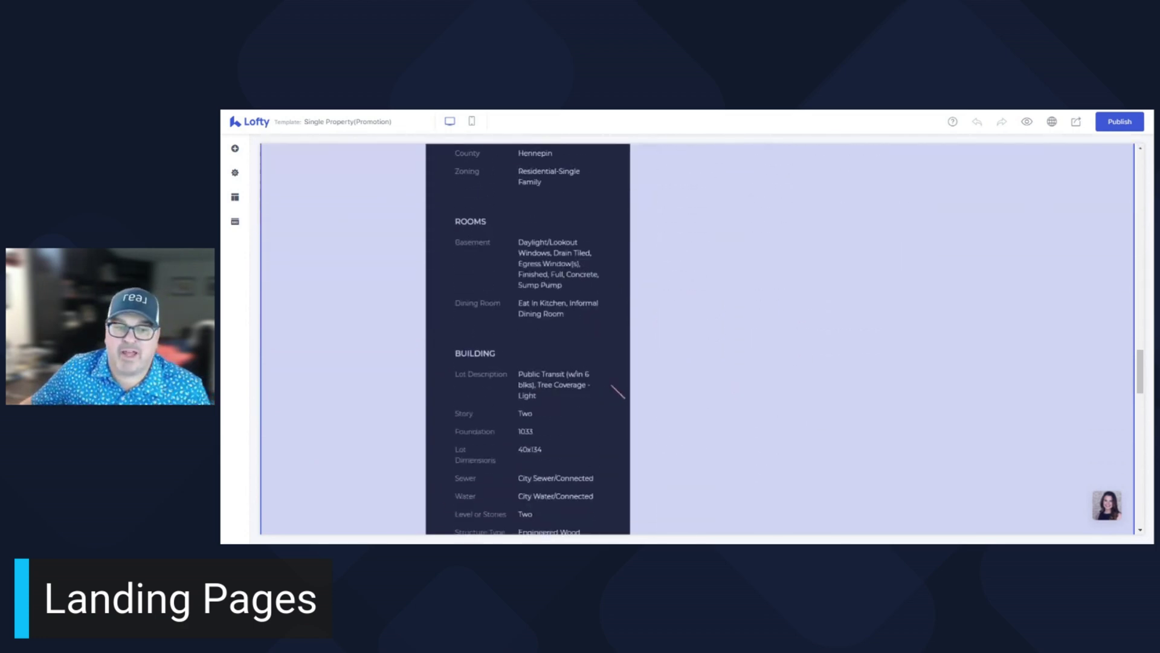
scroll(667, 296, down, 8)
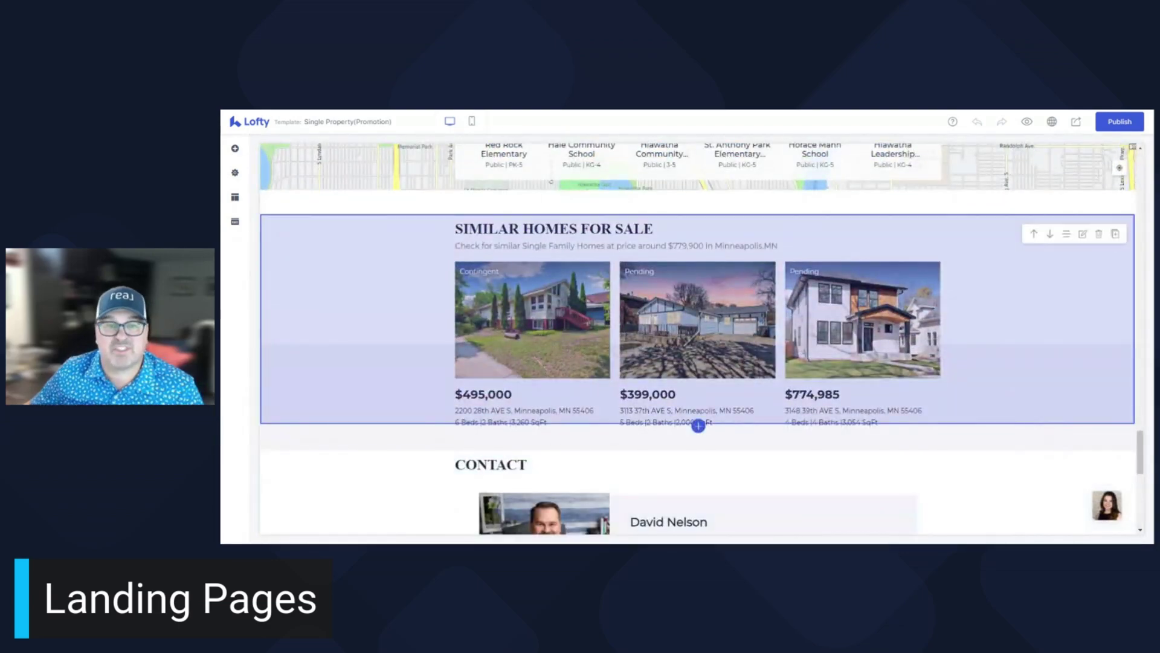
scroll(529, 400, down, 3)
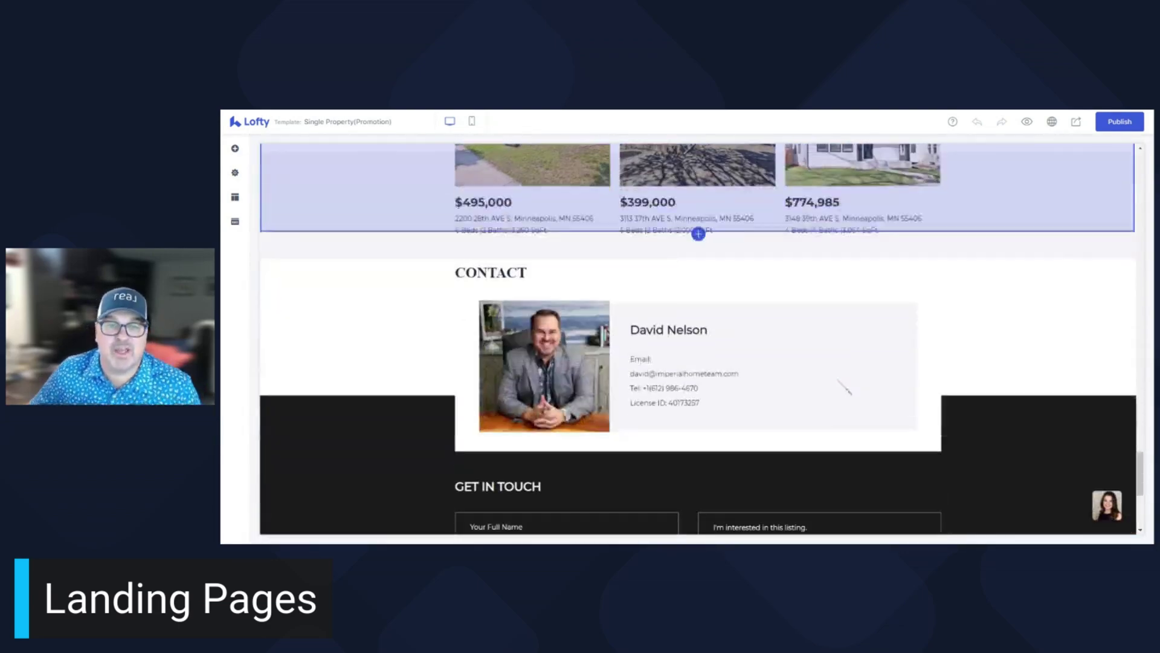
scroll(882, 333, down, 4)
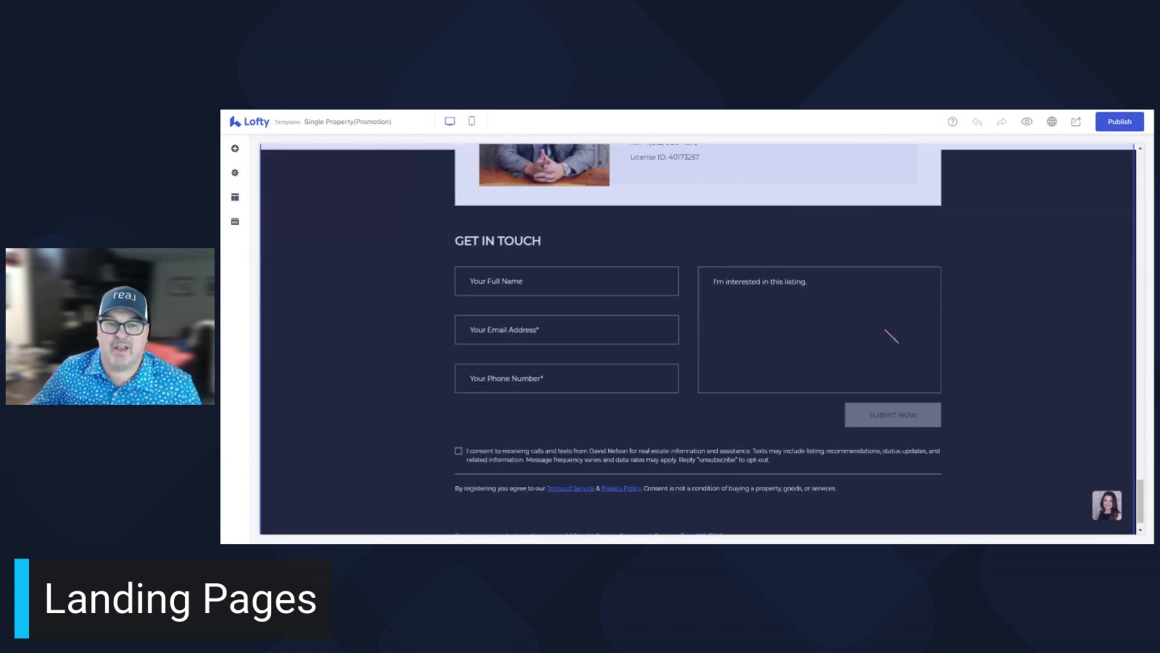
scroll(447, 391, down, 1)
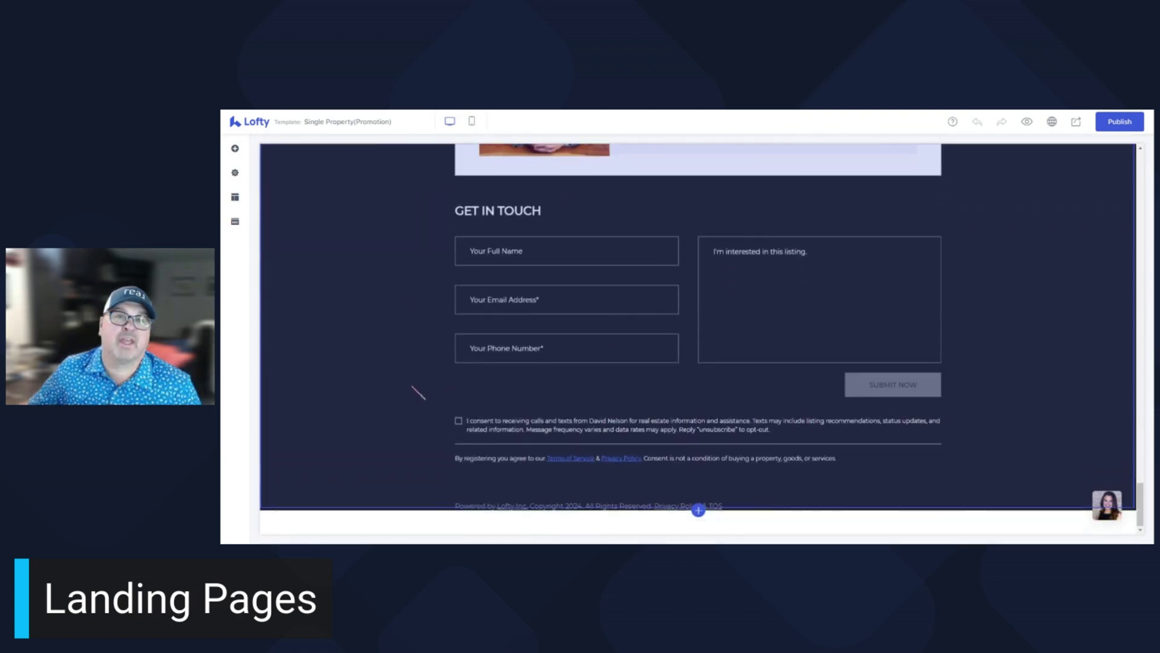
scroll(419, 392, up, 15)
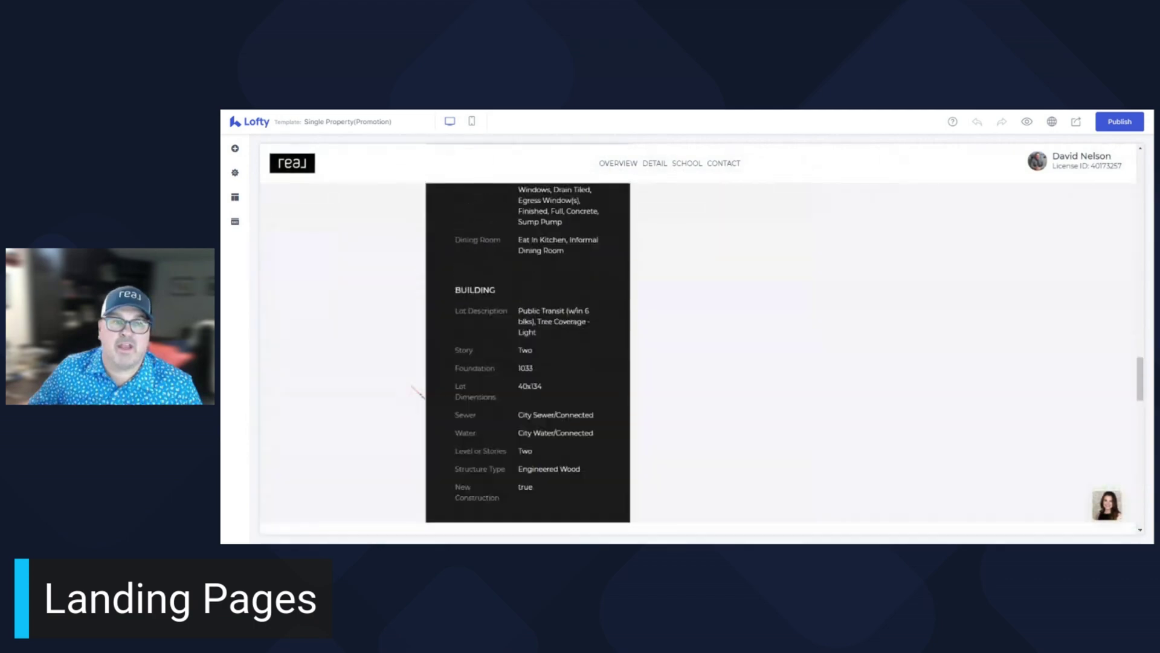
scroll(418, 392, up, 12)
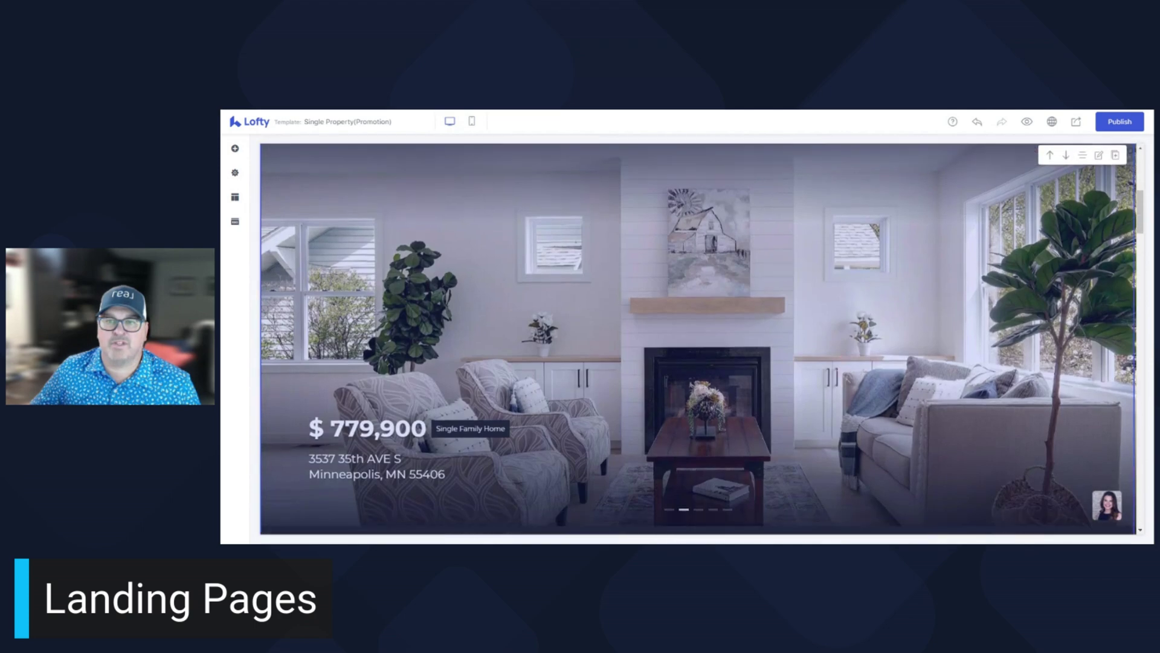
scroll(1065, 168, down, 5)
scroll(1065, 168, up, 5)
scroll(1051, 172, down, 10)
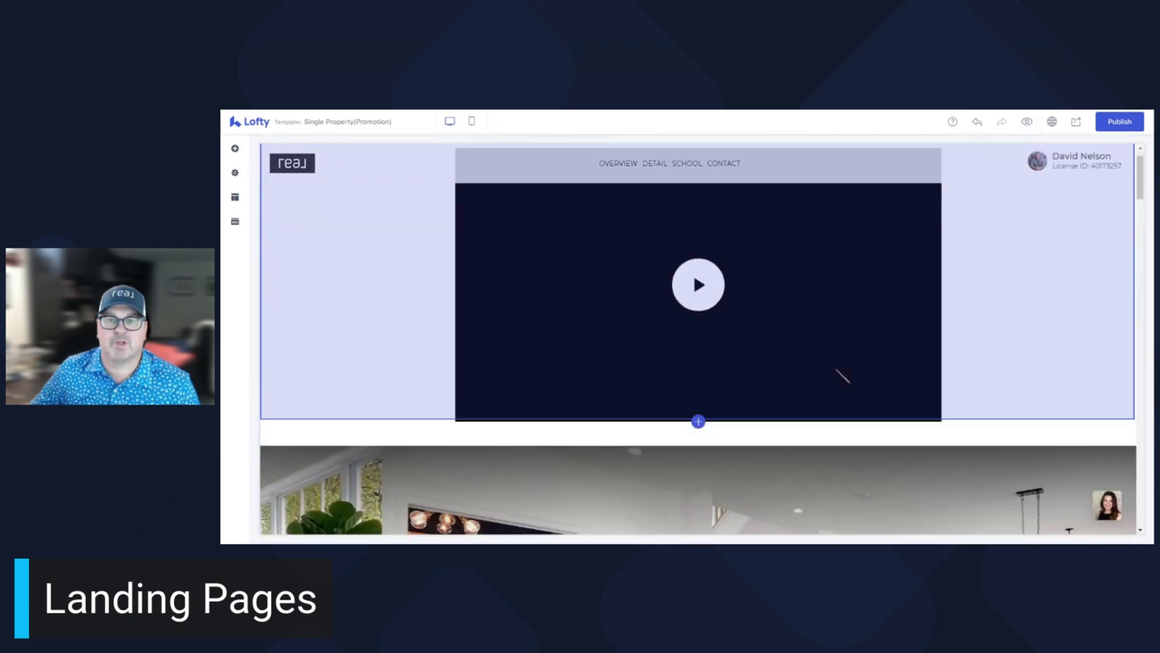
scroll(1052, 171, up, 1)
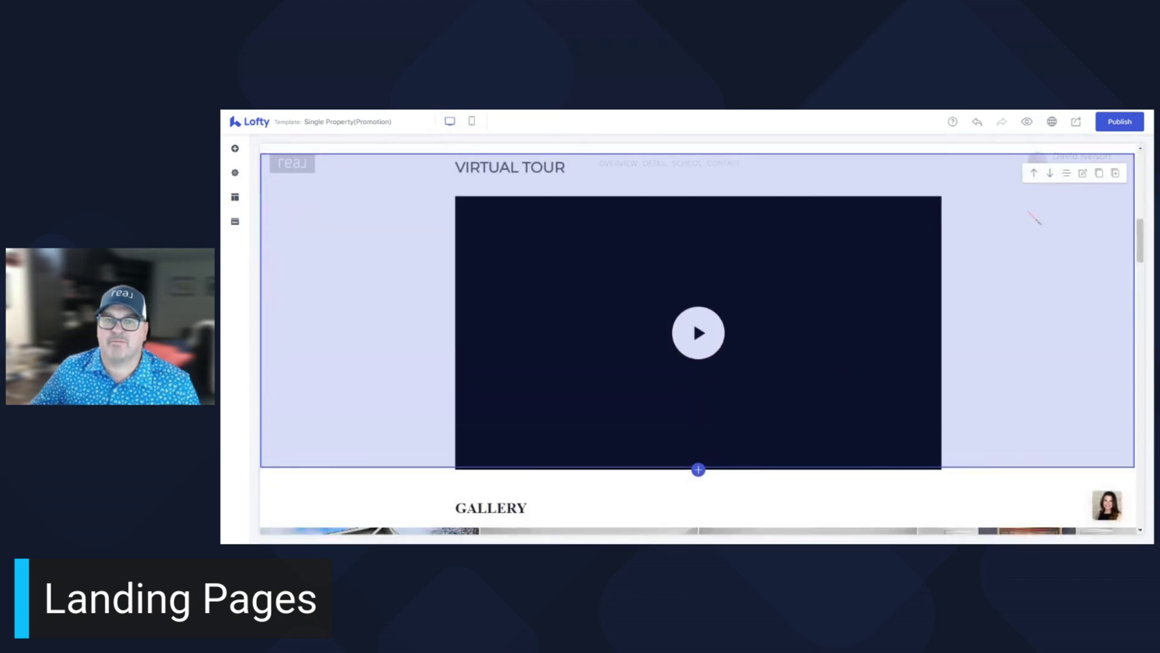
scroll(1034, 218, up, 9)
scroll(1033, 217, up, 2)
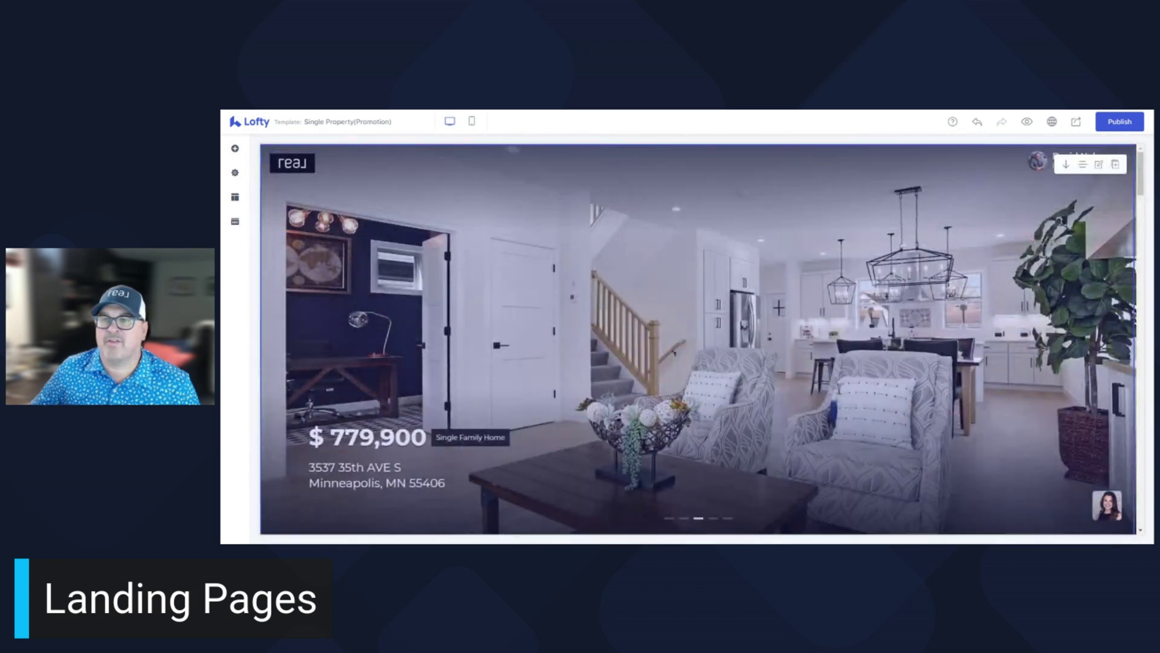
Step: Change the hero banner price from $779,900 to 45
click(1100, 165)
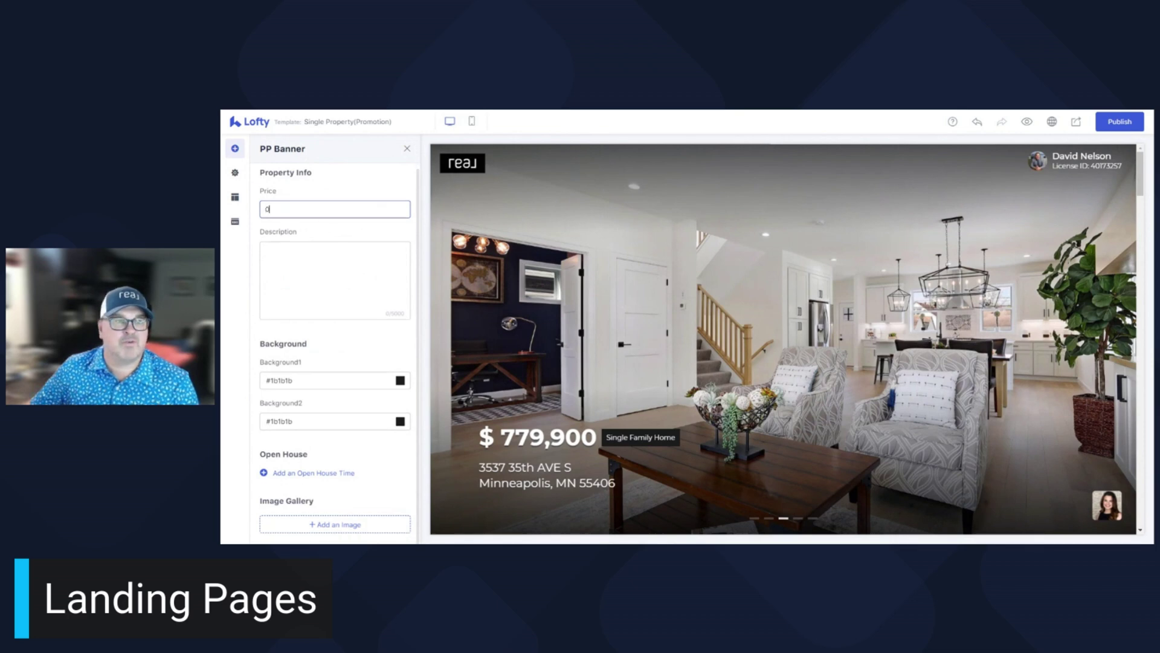
text(45)
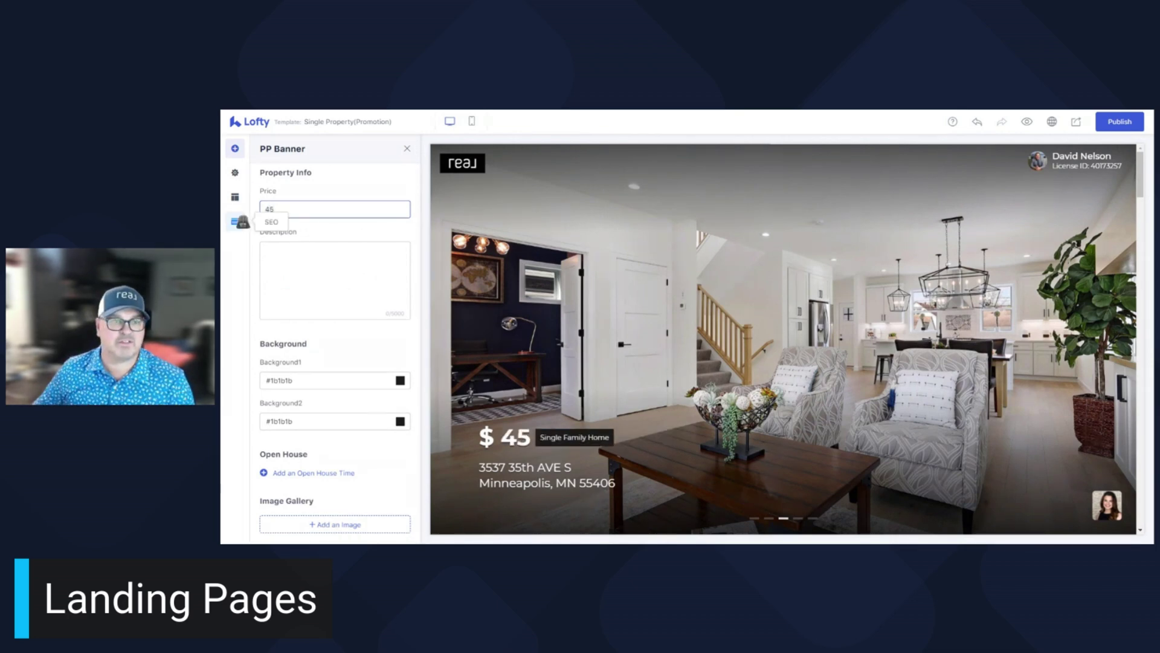
key(Tab)
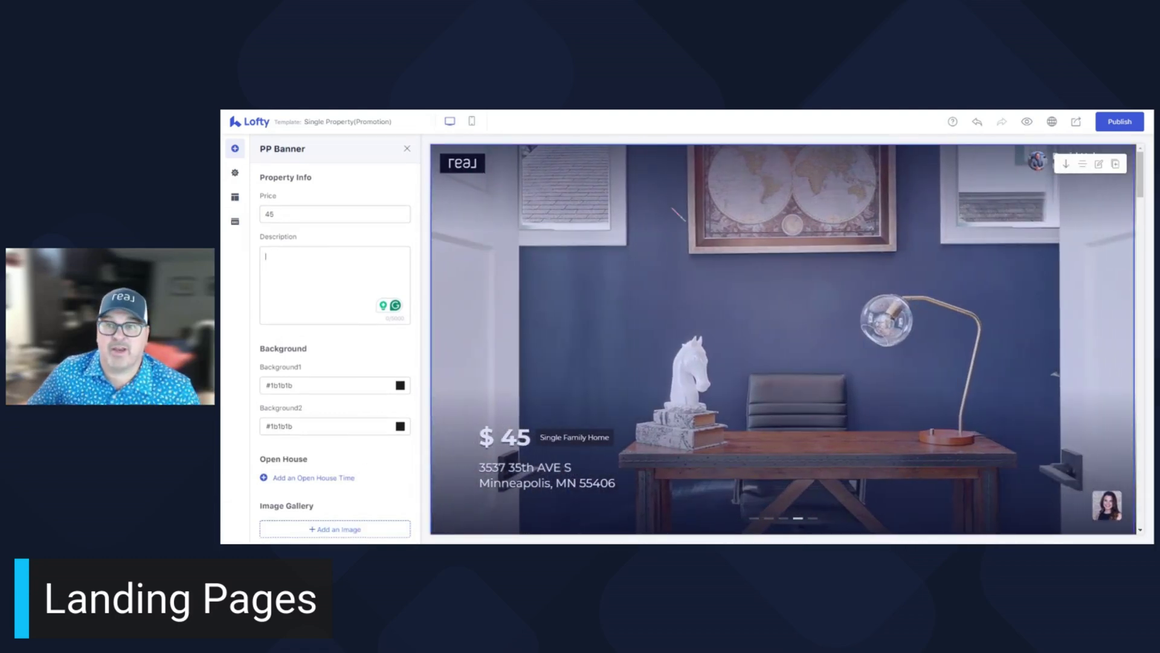
scroll(1113, 178, down, 10)
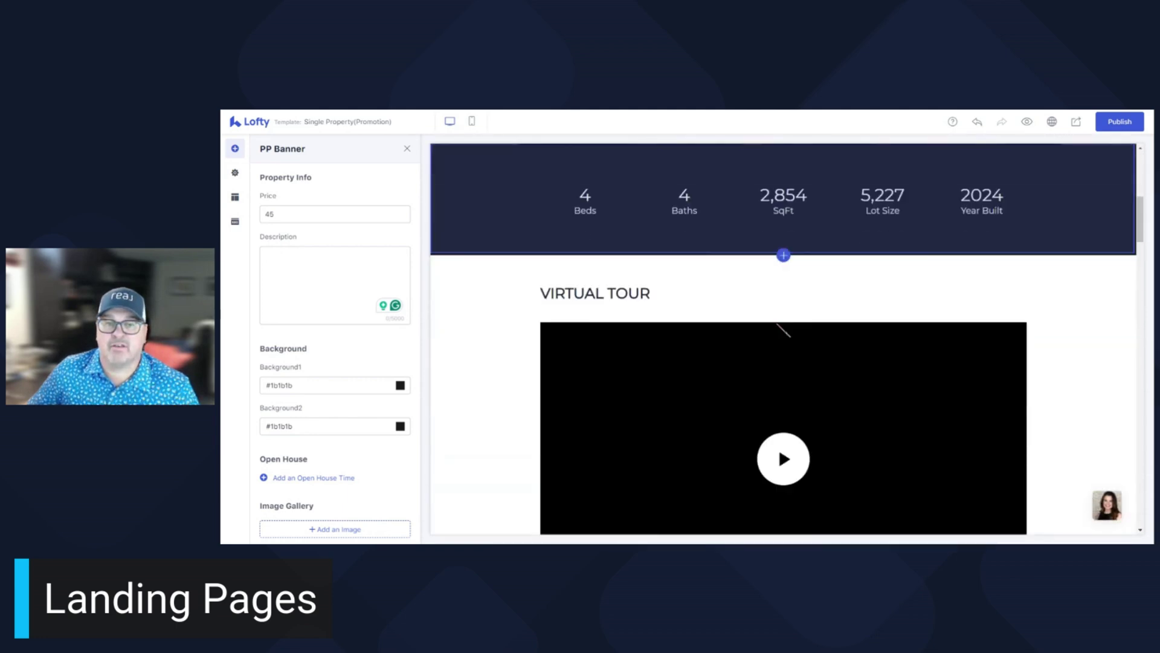
scroll(1036, 314, down, 1)
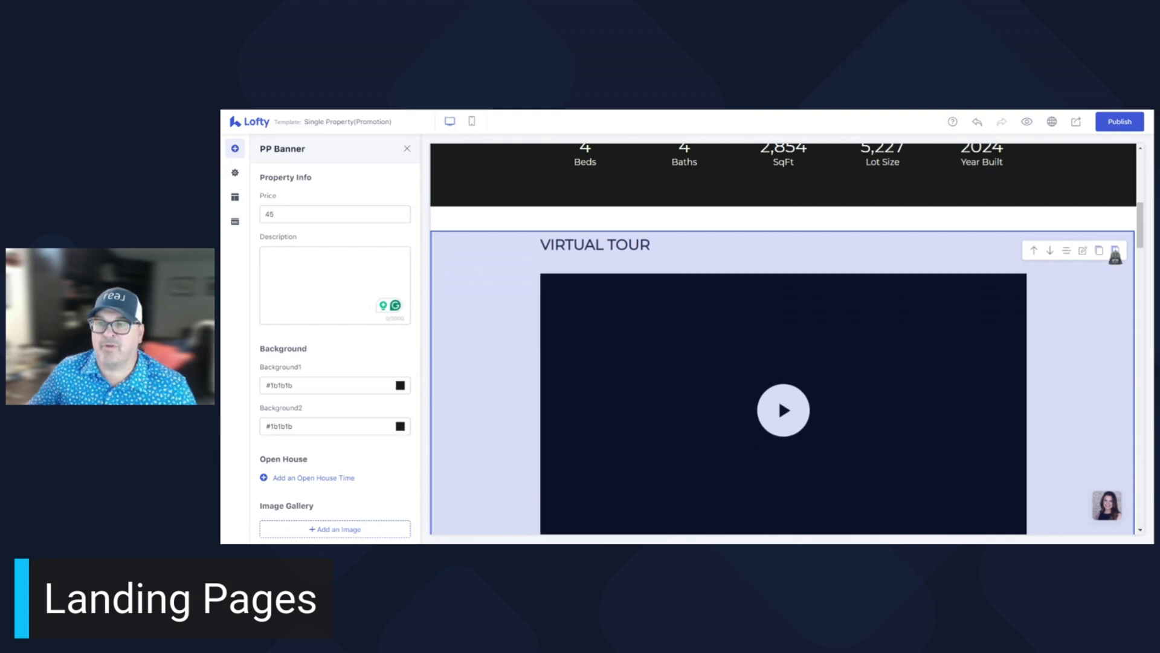
Step: Open the Virtual Tour section's video settings and look through them
click(1084, 253)
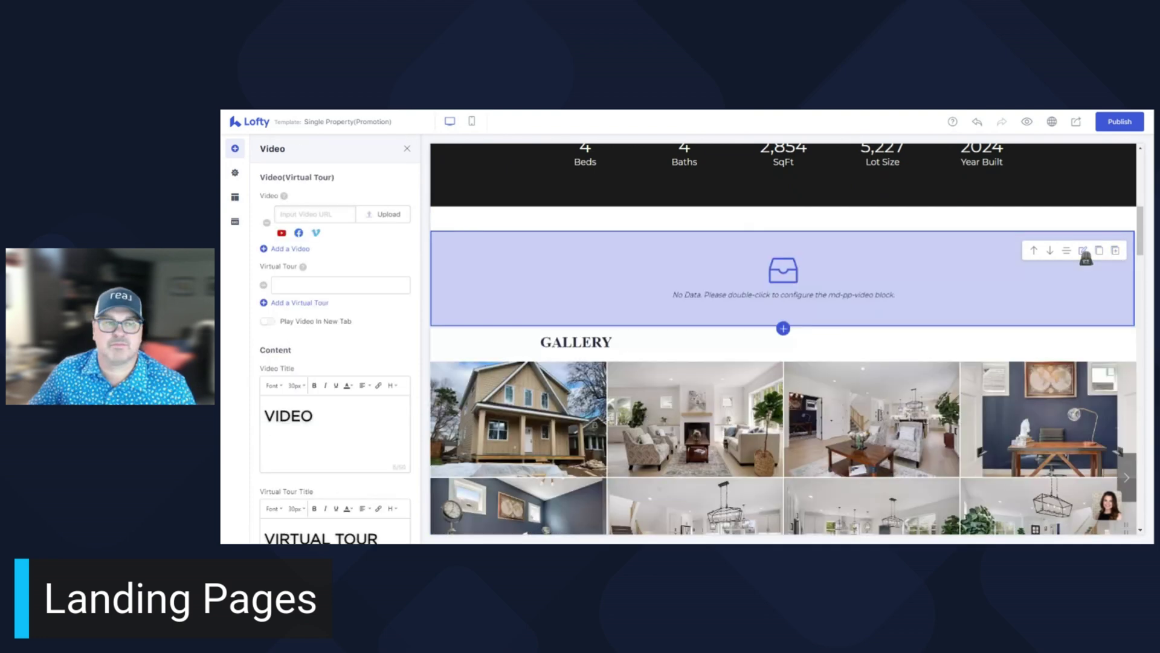
scroll(926, 388, down, 2)
scroll(819, 378, down, 10)
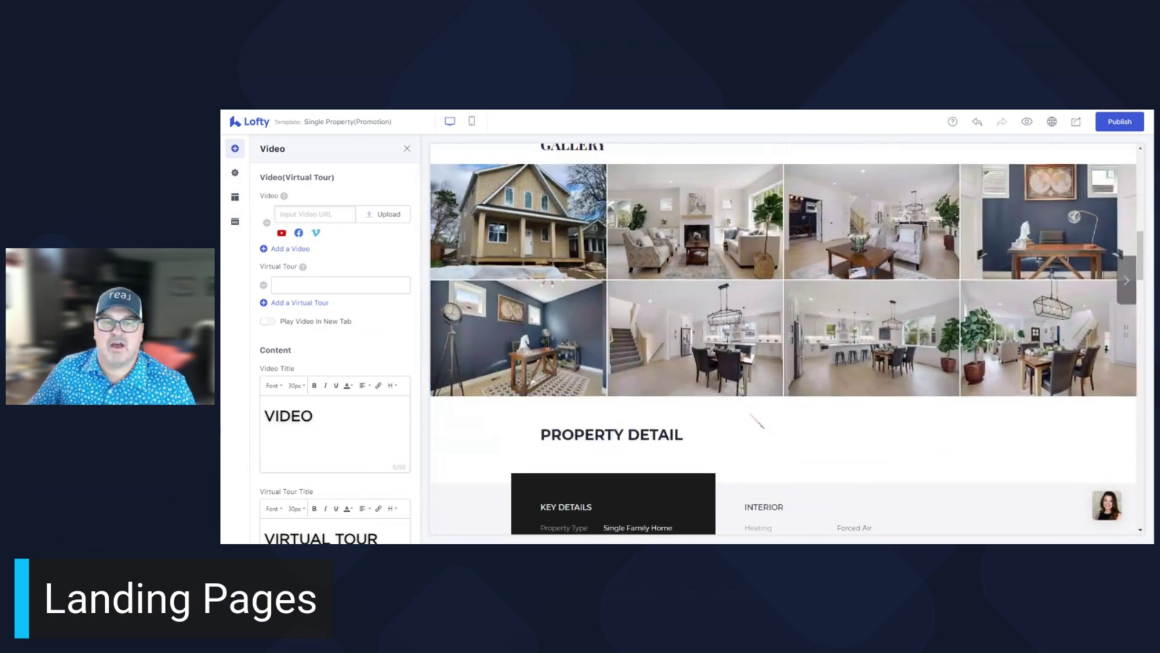
scroll(846, 392, down, 6)
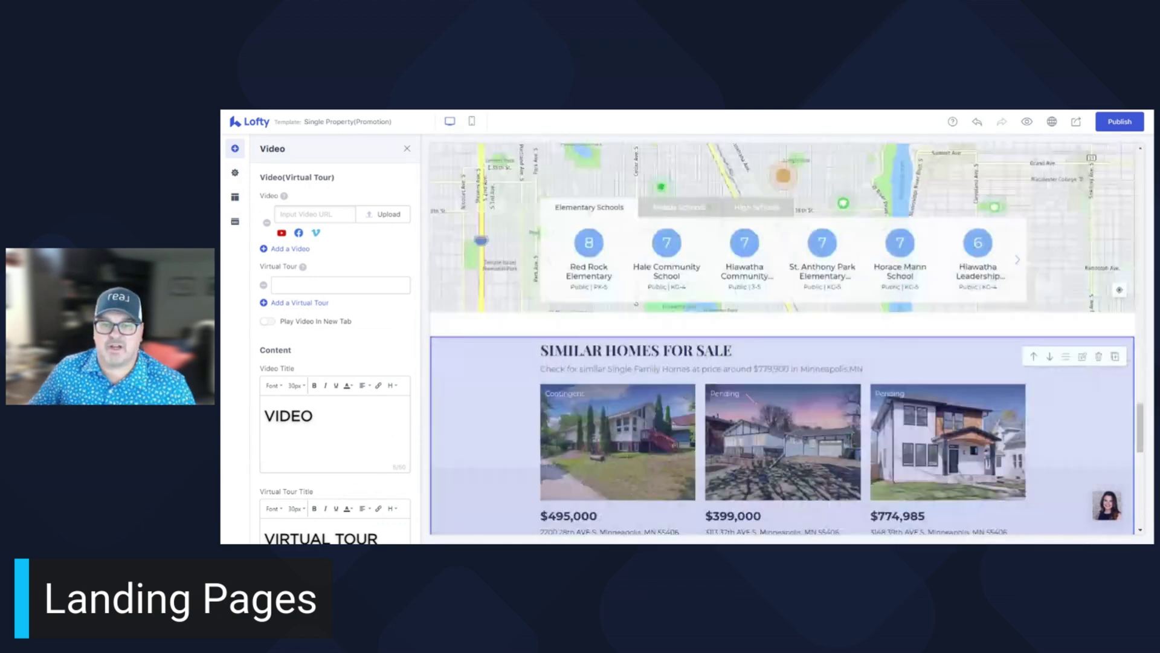
scroll(786, 399, up, 10)
scroll(755, 402, up, 10)
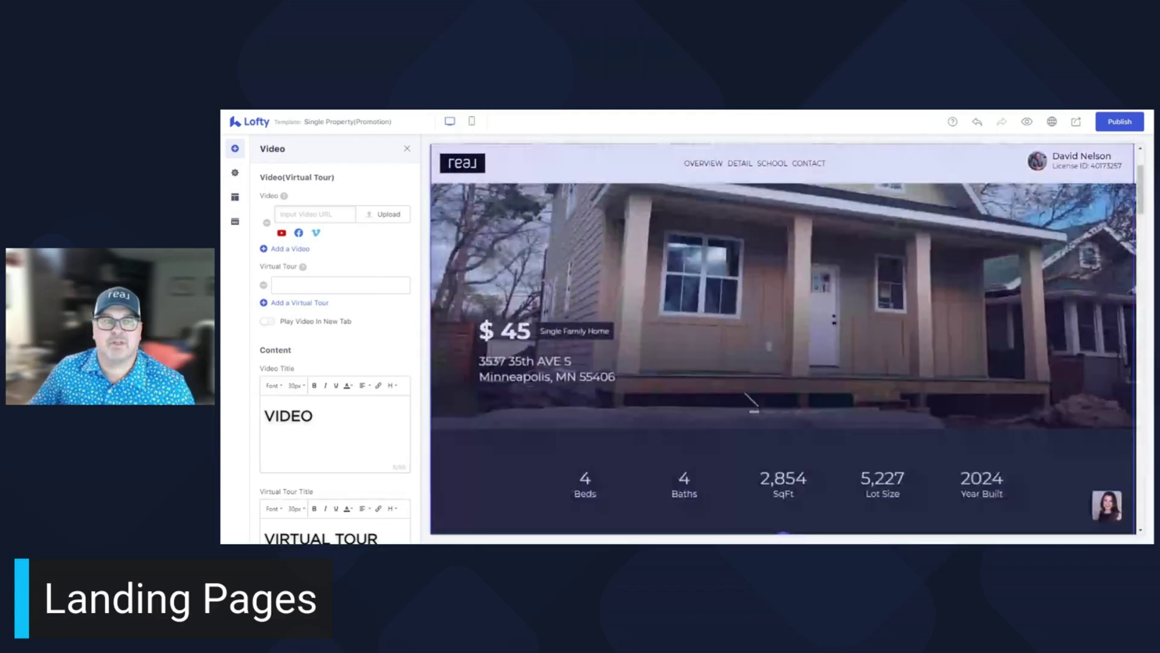
Step: Browse the page block library, then close it to show the full preview
click(235, 148)
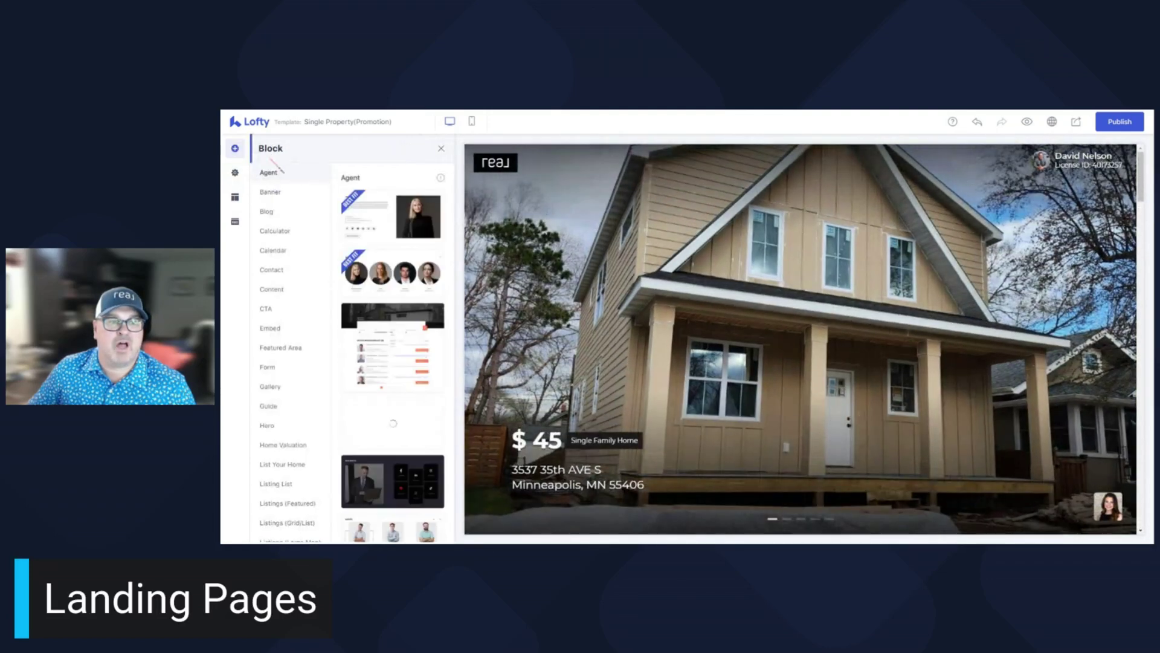
scroll(285, 374, down, 4)
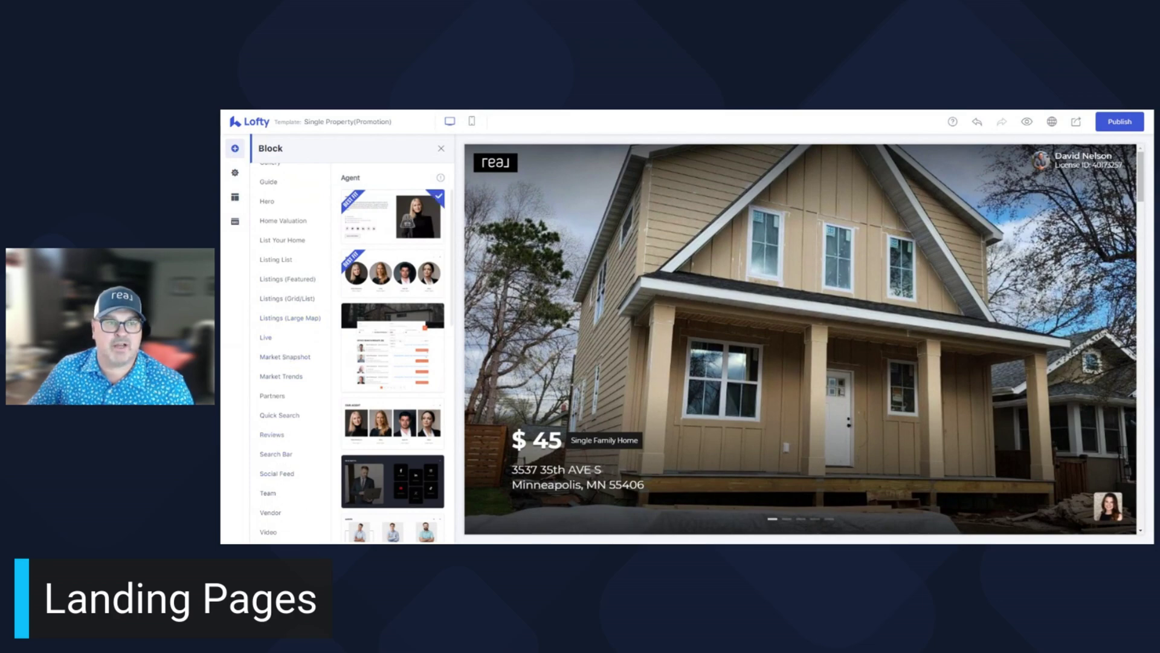
click(441, 148)
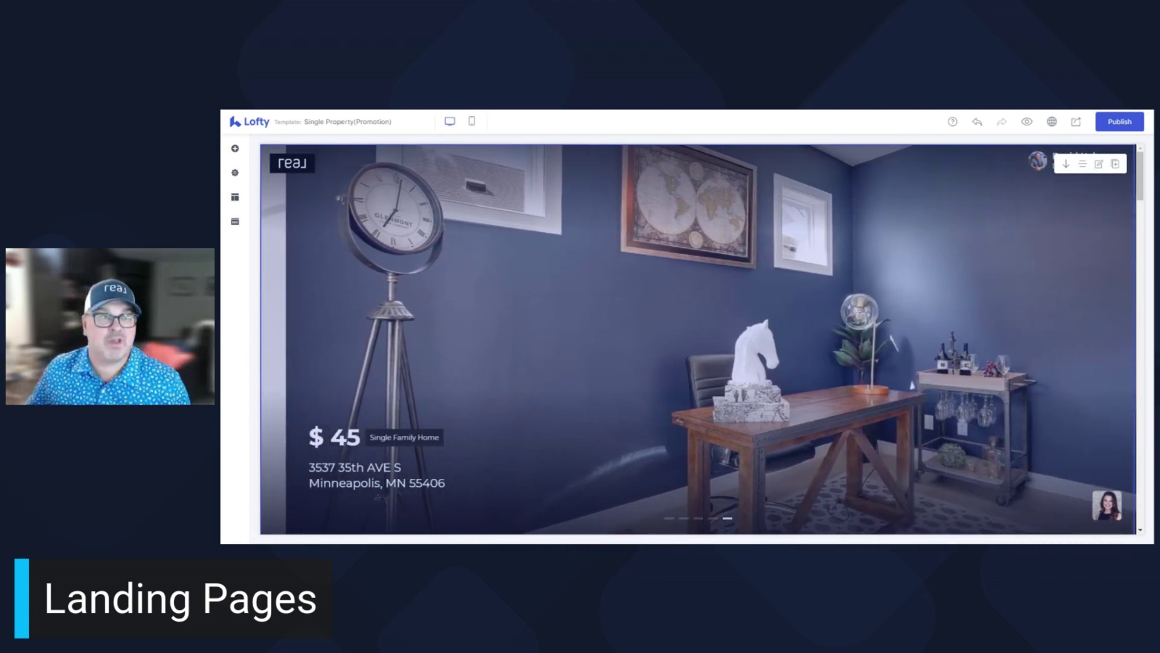
scroll(885, 385, down, 10)
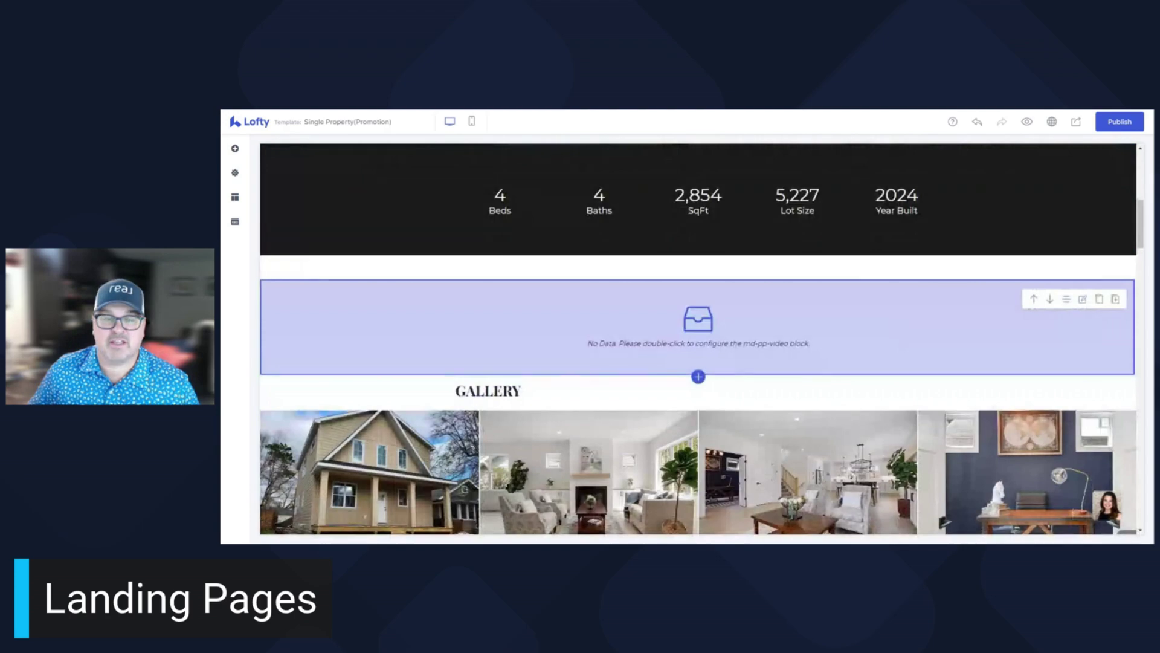
scroll(754, 403, down, 8)
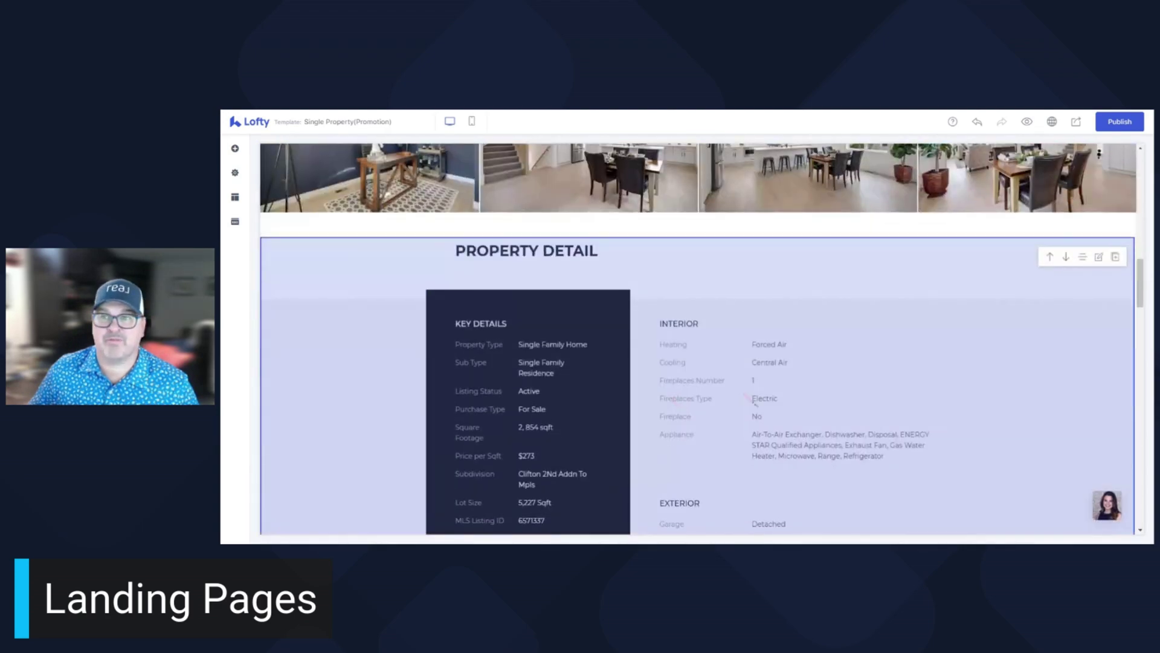
scroll(754, 403, up, 18)
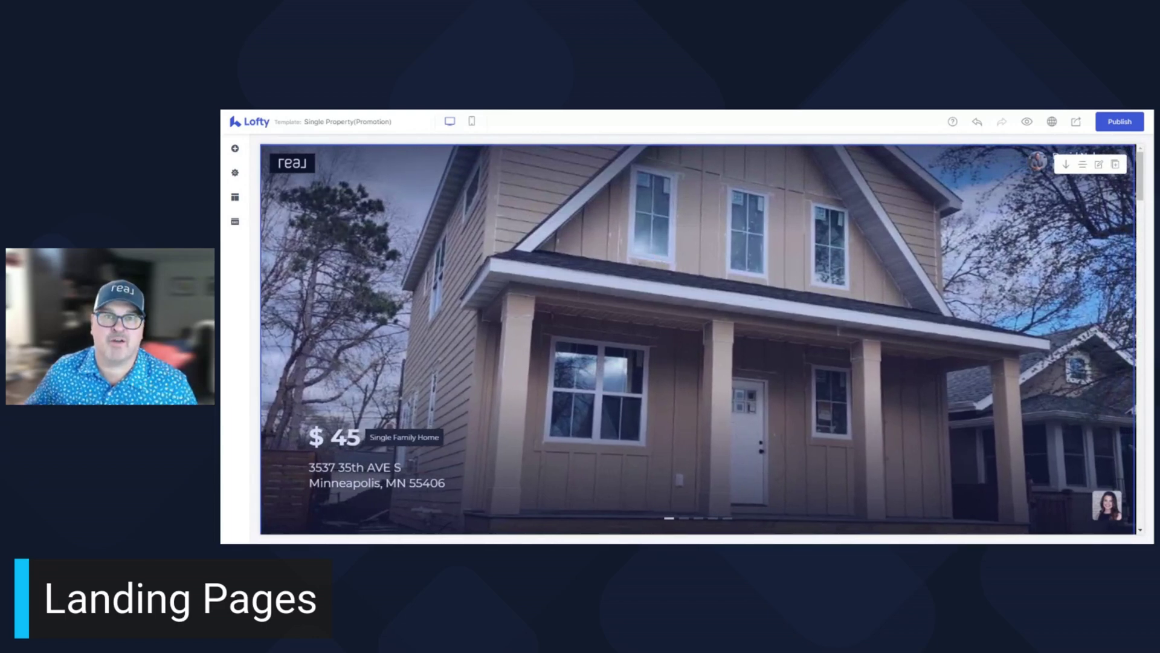
scroll(731, 282, down, 8)
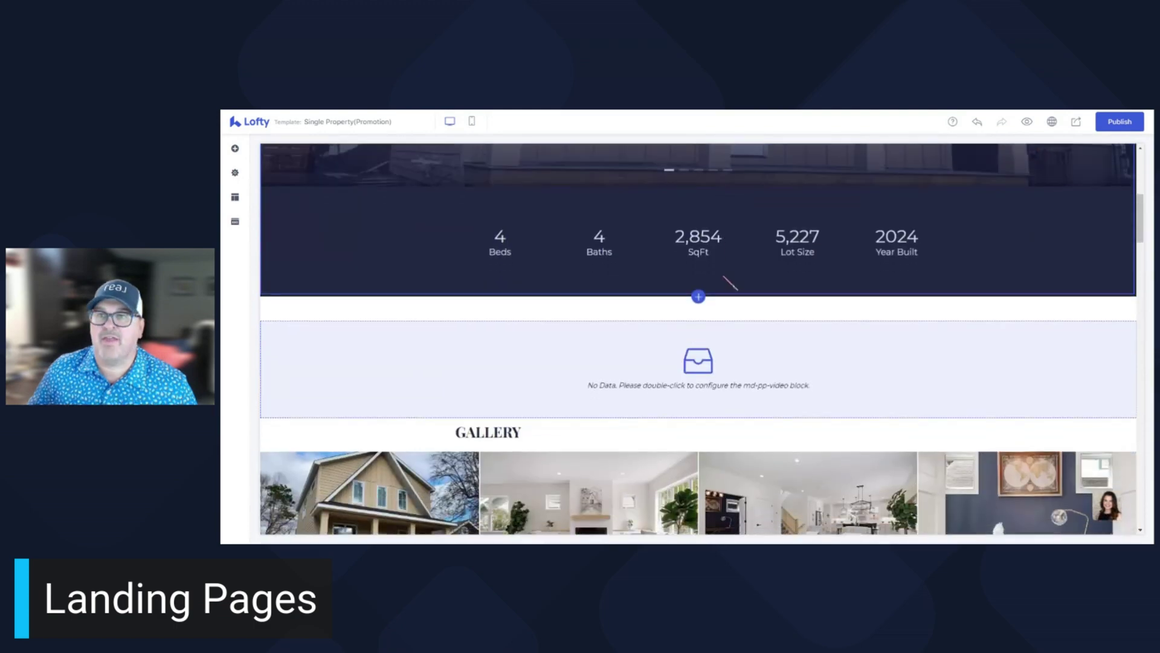
scroll(731, 283, up, 8)
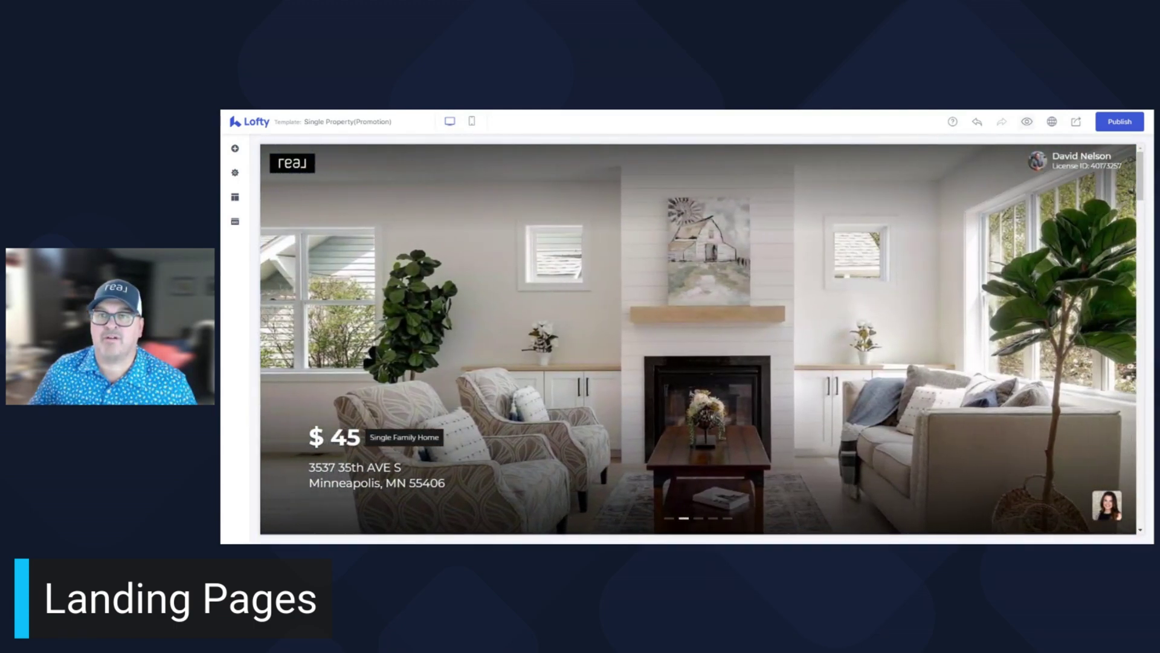
click(1027, 123)
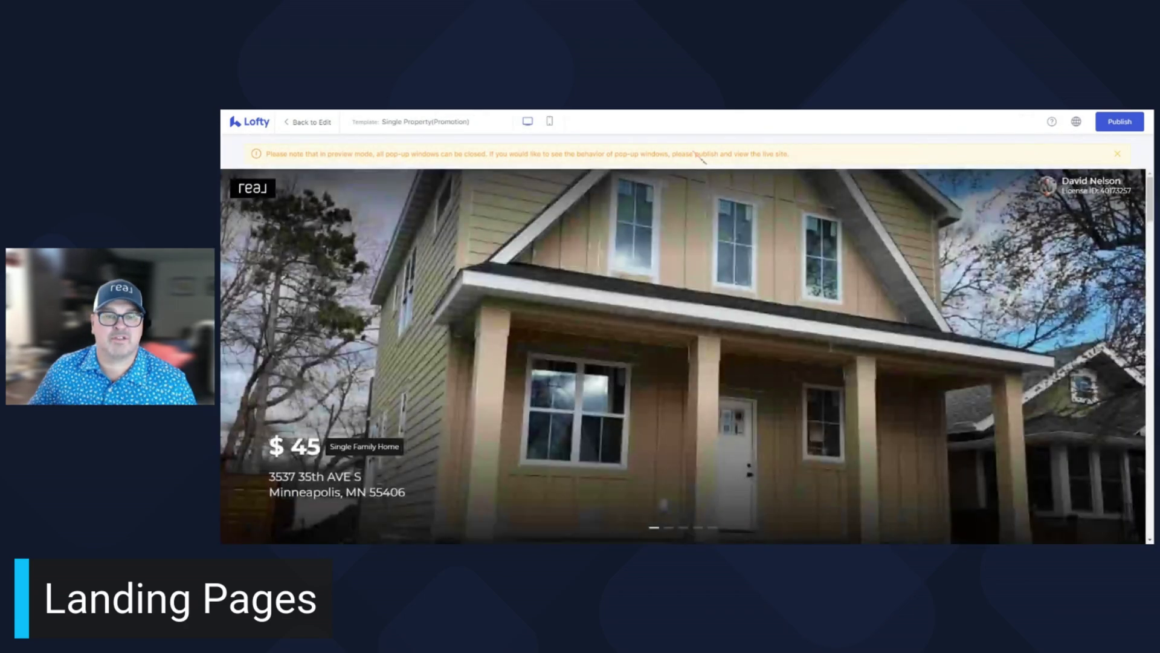
scroll(689, 193, down, 4)
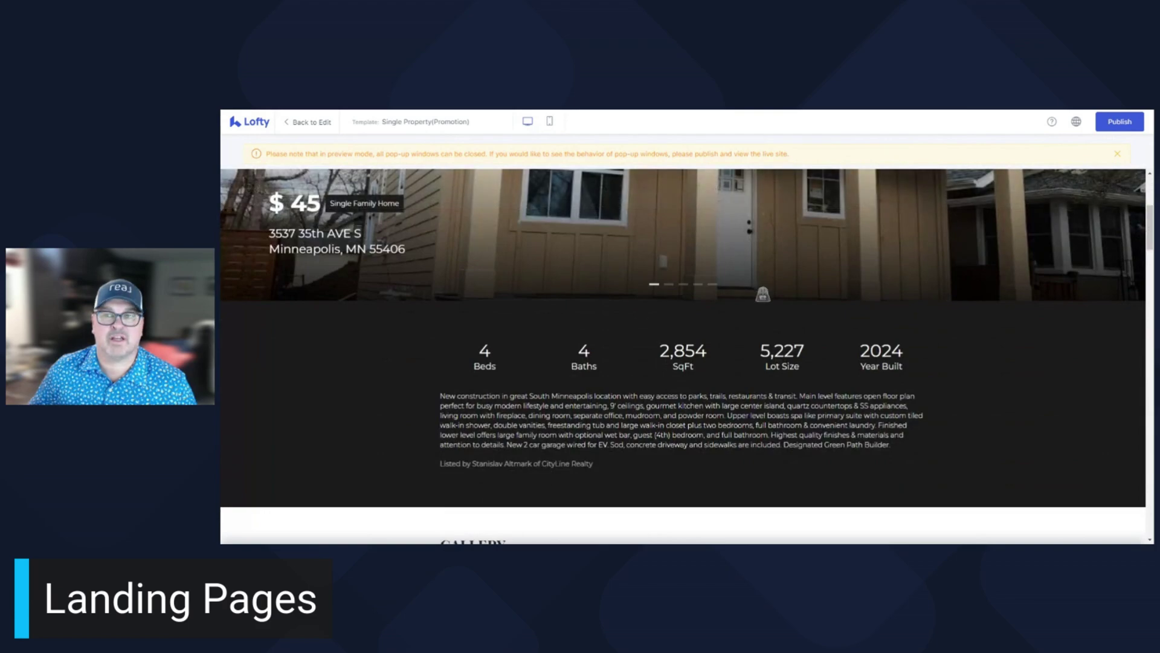
scroll(759, 294, down, 15)
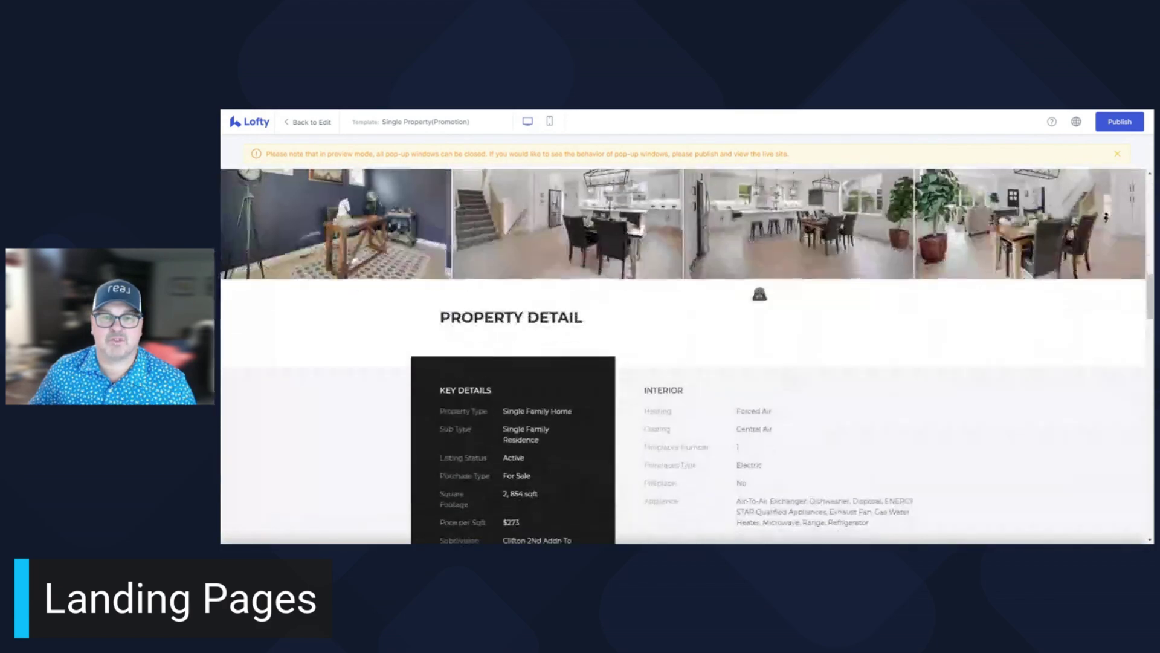
scroll(762, 298, down, 5)
scroll(767, 300, up, 20)
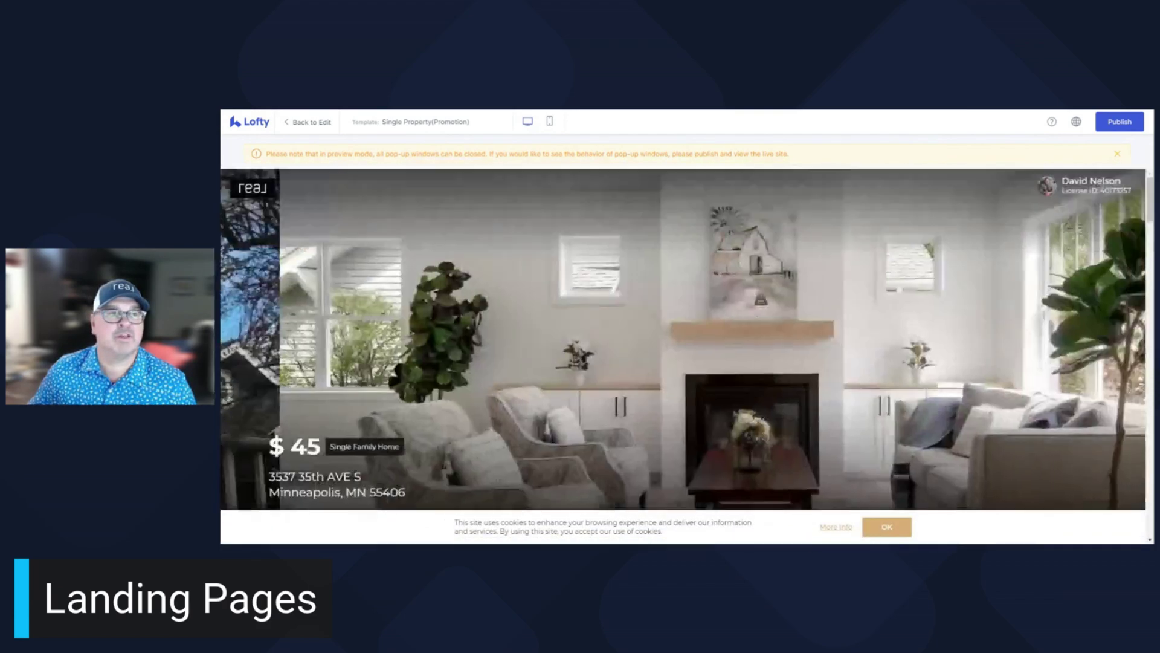
click(308, 122)
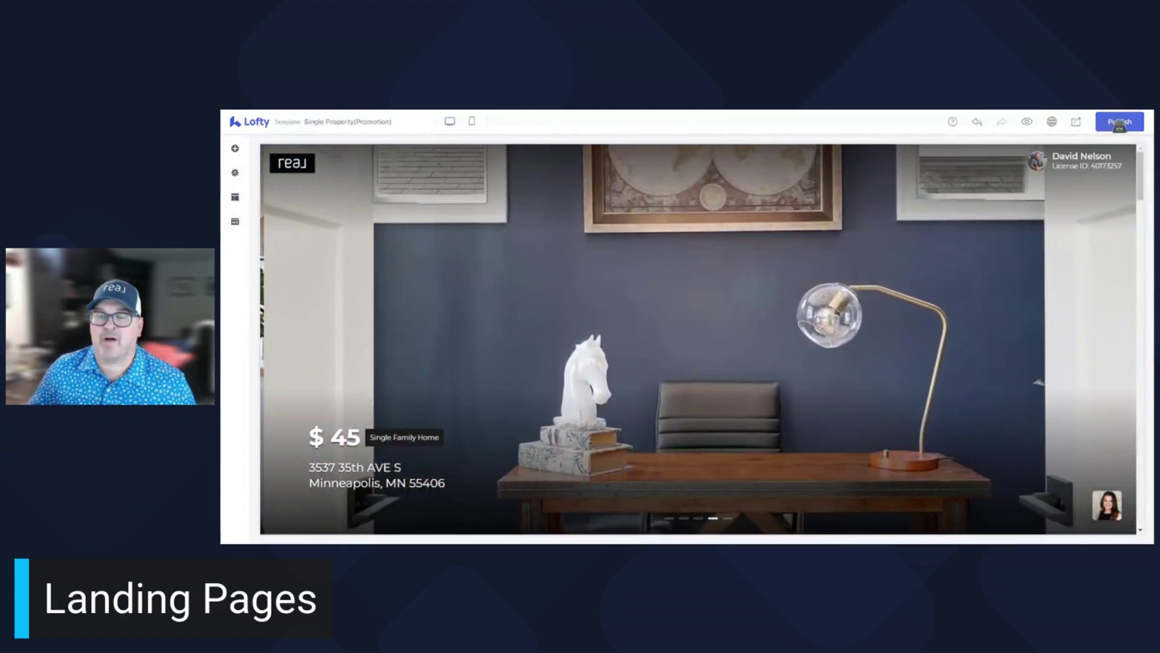
Step: Publish the fake home page, dismiss the confirmation, and bring up the share menu
click(1119, 122)
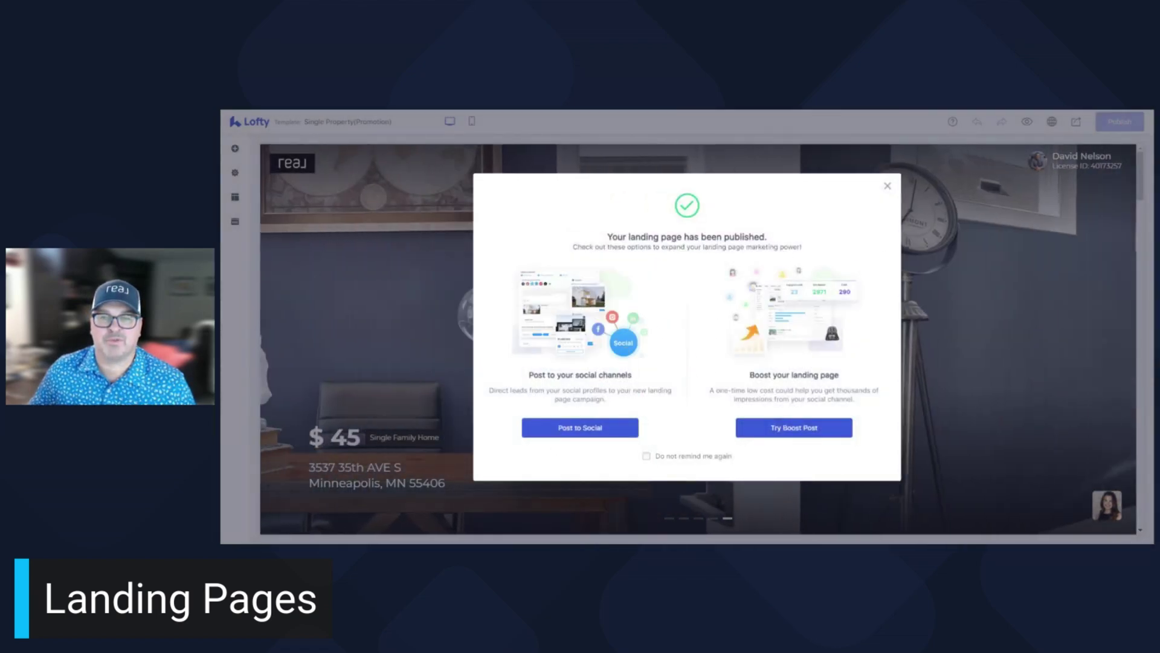
click(887, 187)
click(1079, 123)
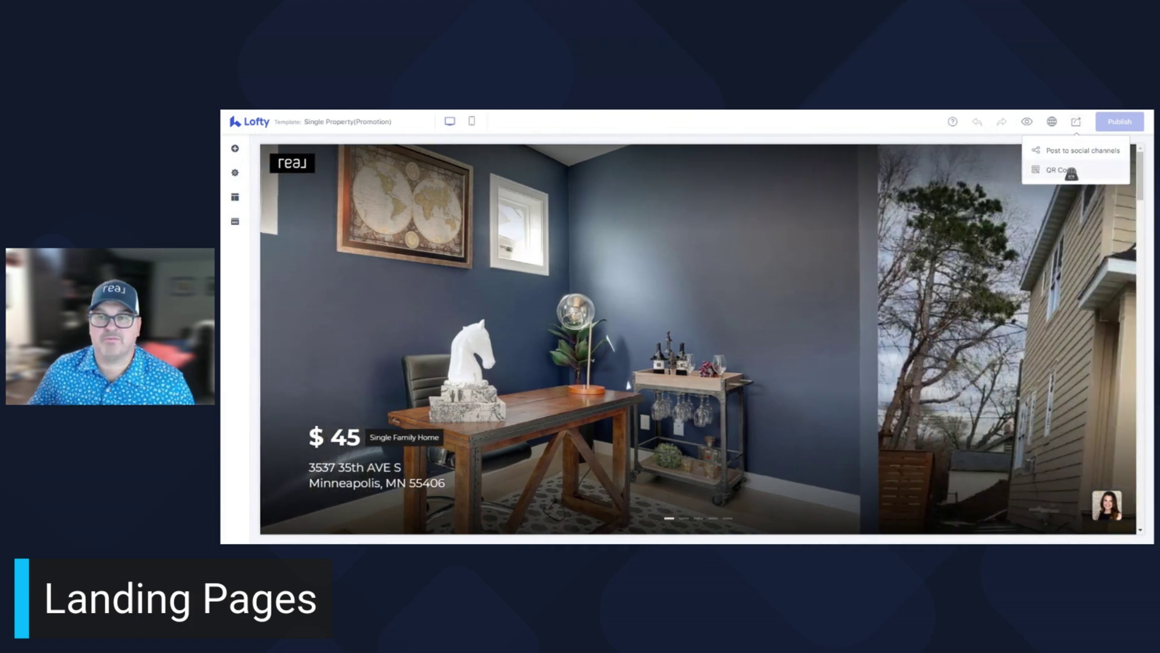
Step: View the page's QR code, then start a social-channel post with the page link prefilled
click(1066, 171)
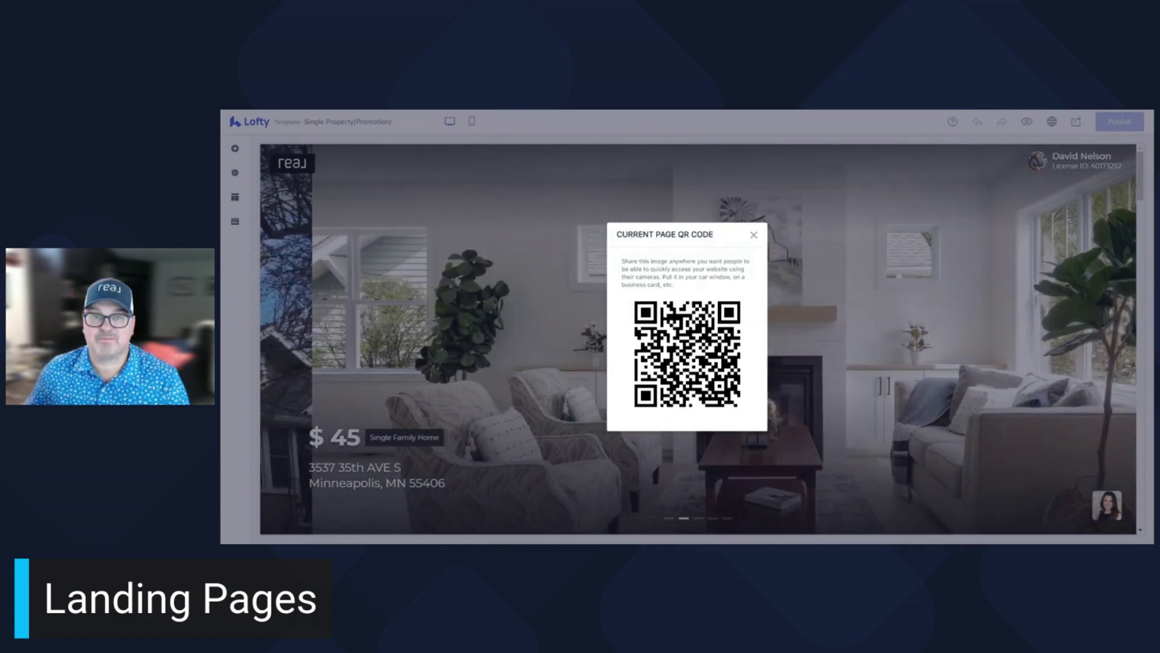
click(754, 234)
click(1077, 121)
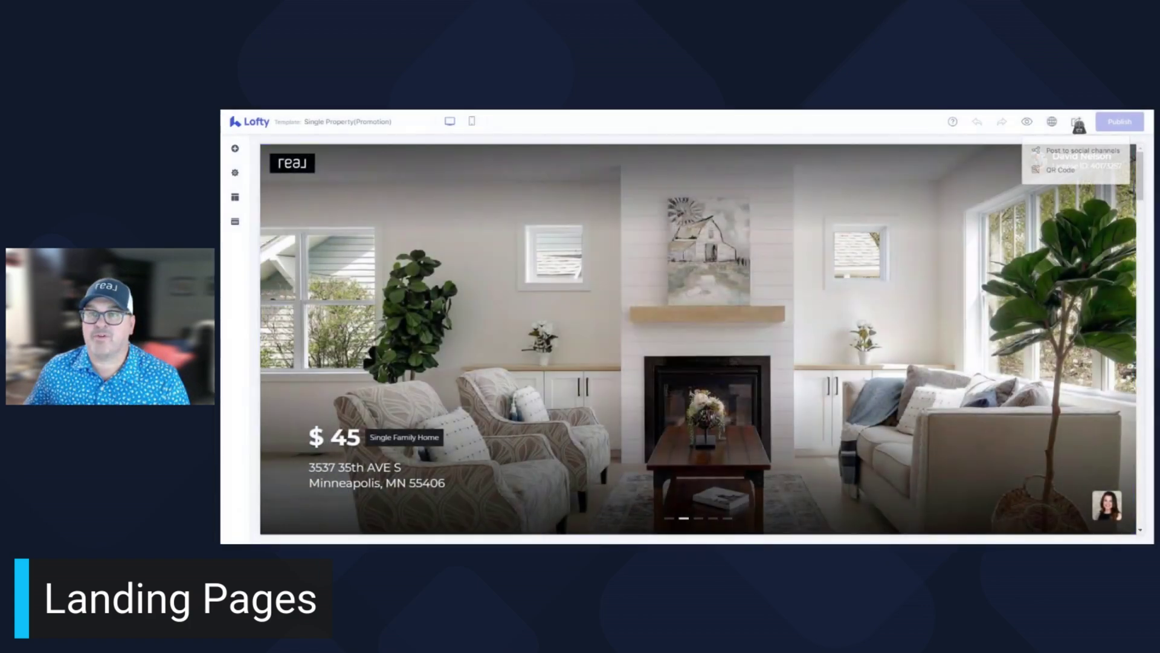
click(1076, 151)
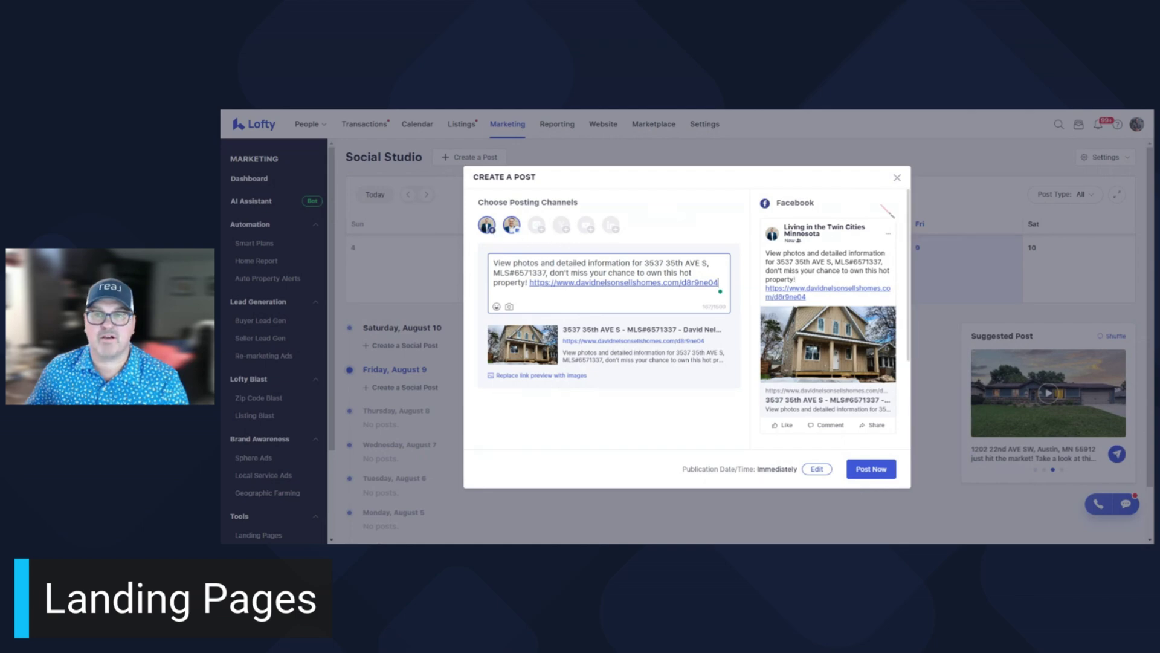
Step: Close the Create a Post dialog to return to the landing page editor
click(897, 177)
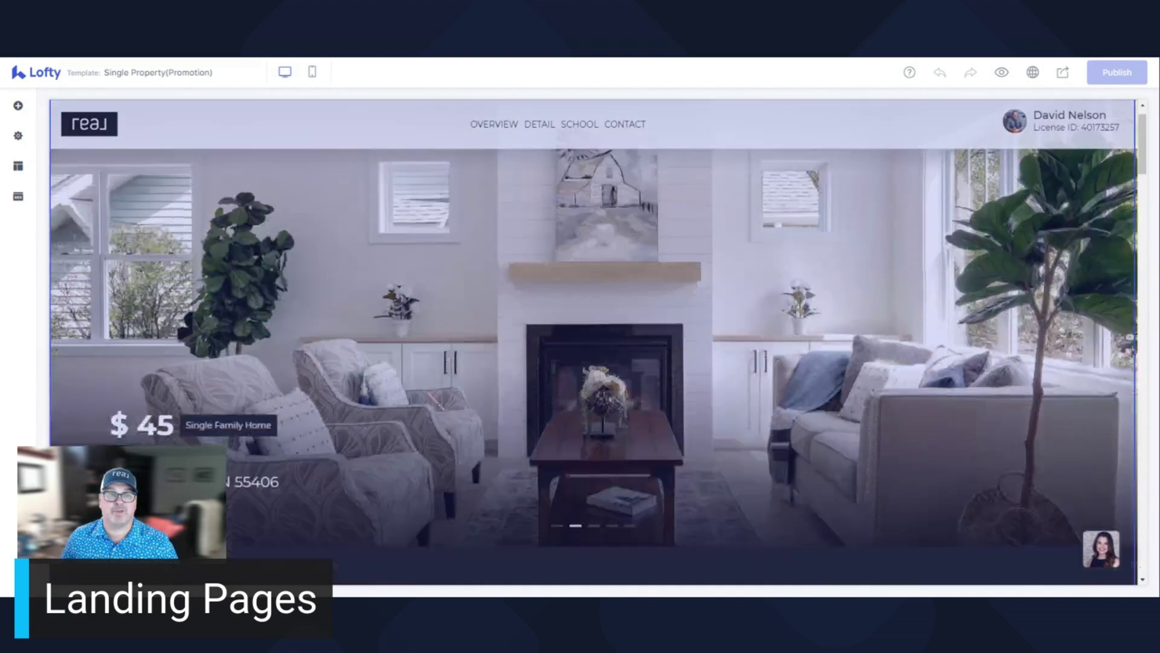
scroll(439, 397, down, 4)
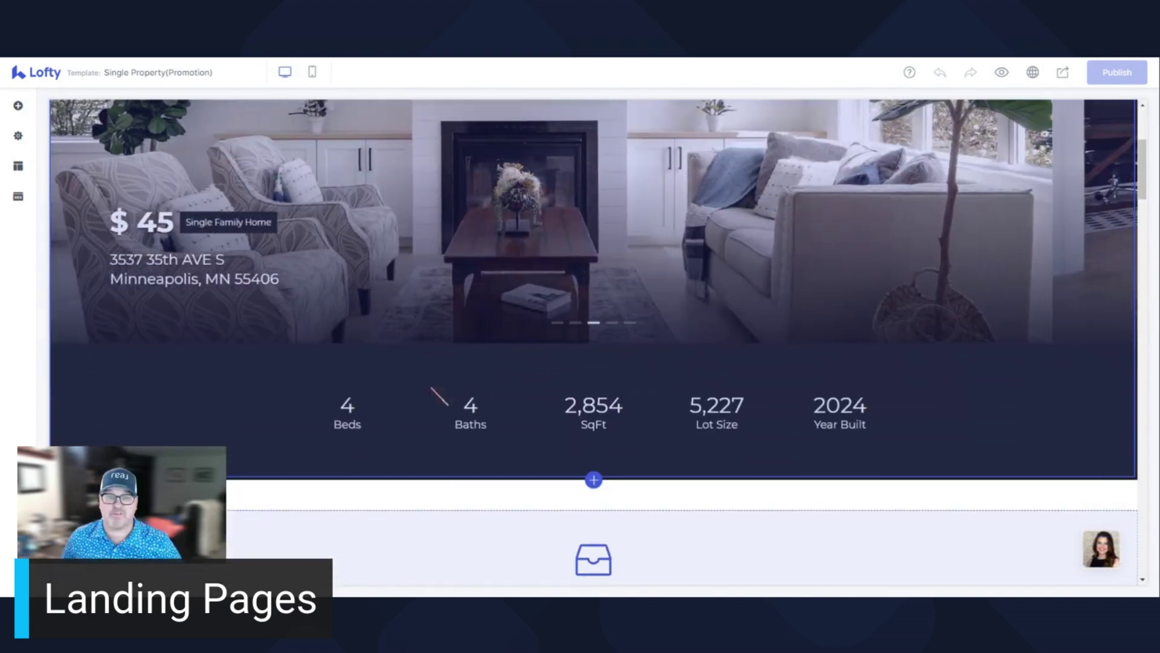
scroll(439, 397, down, 7)
scroll(592, 344, down, 20)
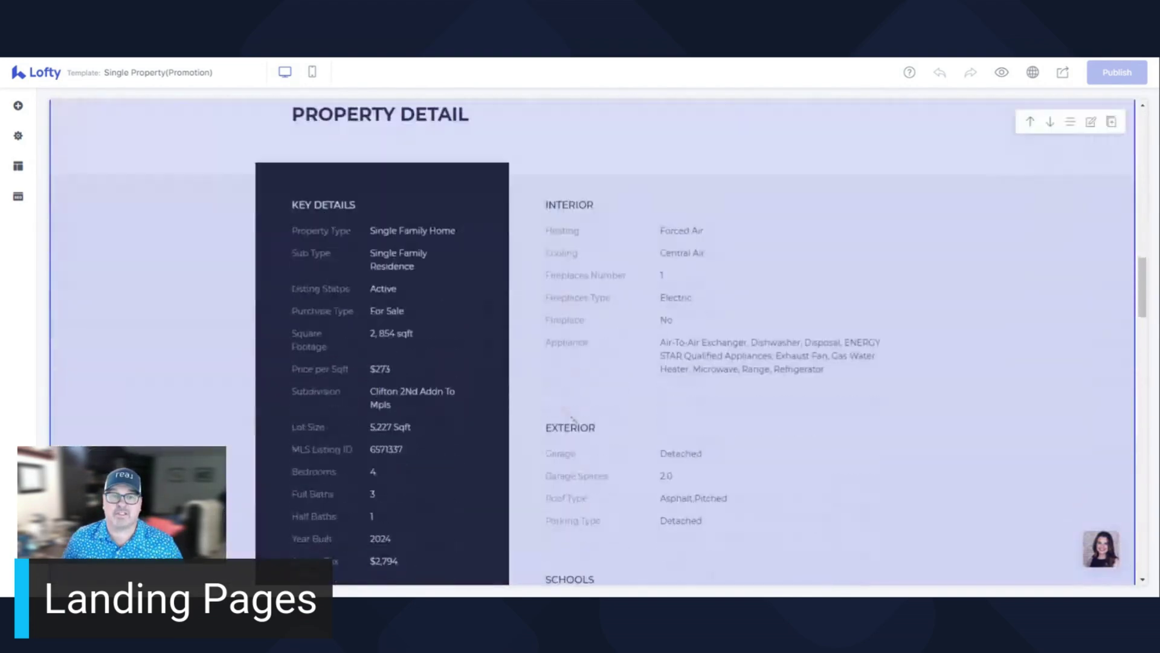
scroll(592, 344, up, 20)
scroll(693, 298, up, 10)
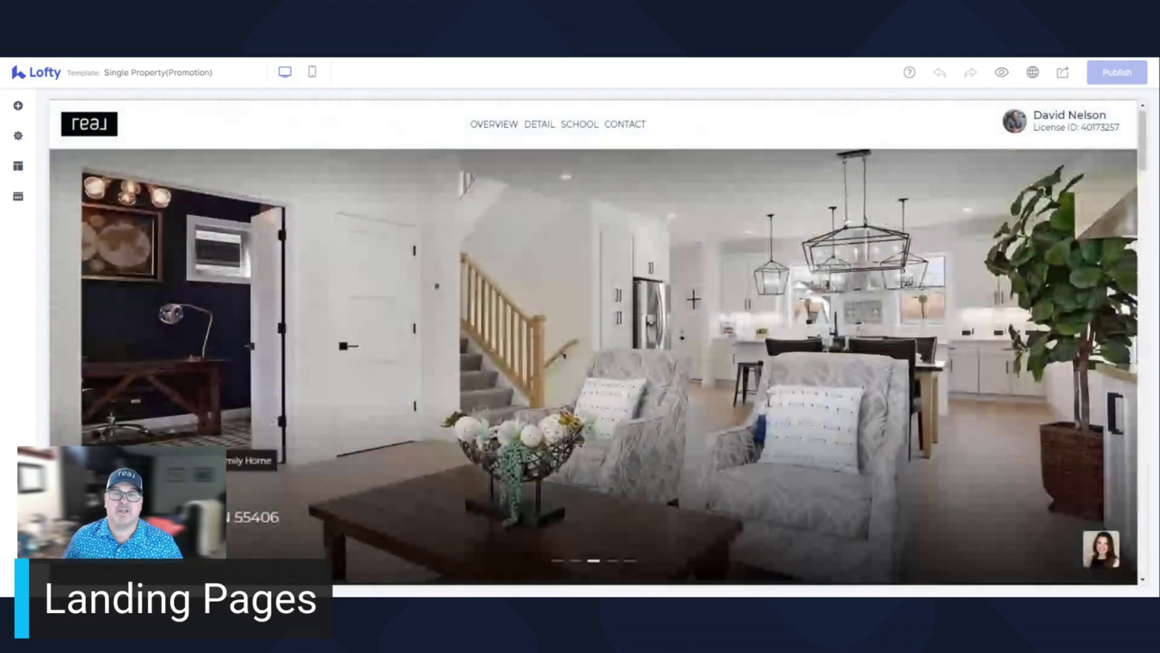
scroll(693, 298, up, 1)
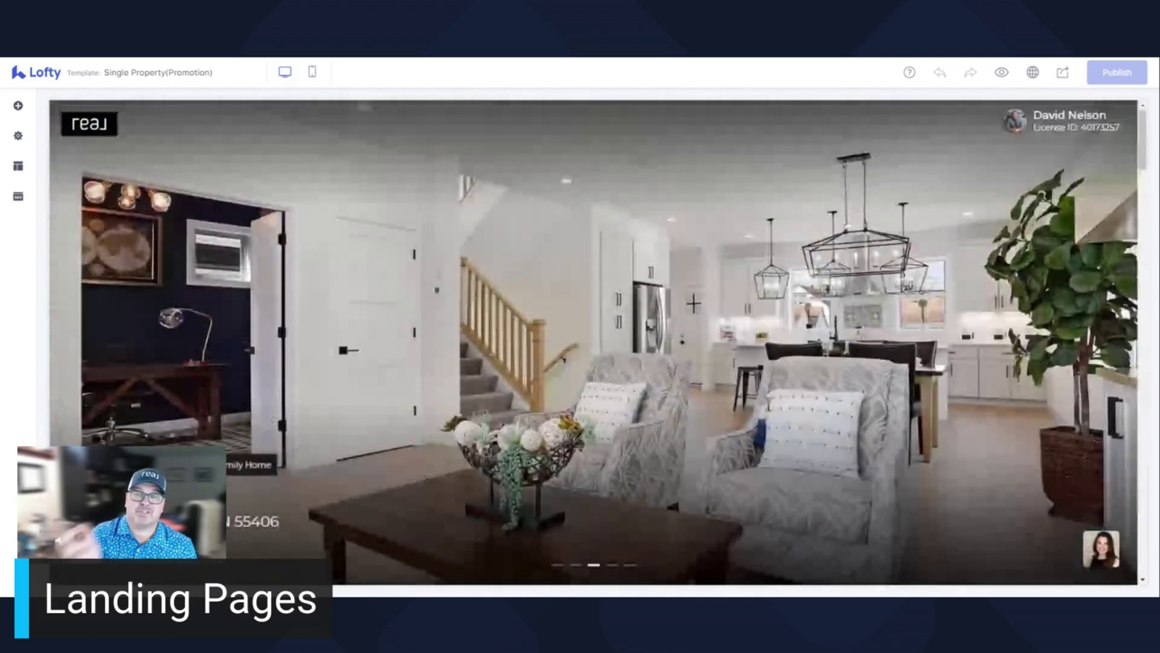